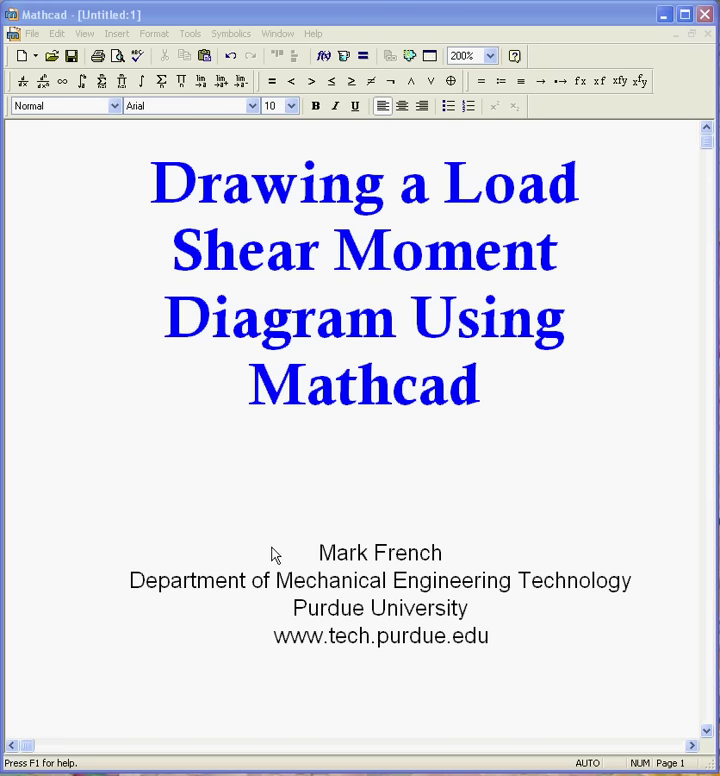
Scroll down to the 3 m beam diagram with its 3000 N/m triangular load.
scroll(272, 552, down, 5)
scroll(272, 552, down, 5)
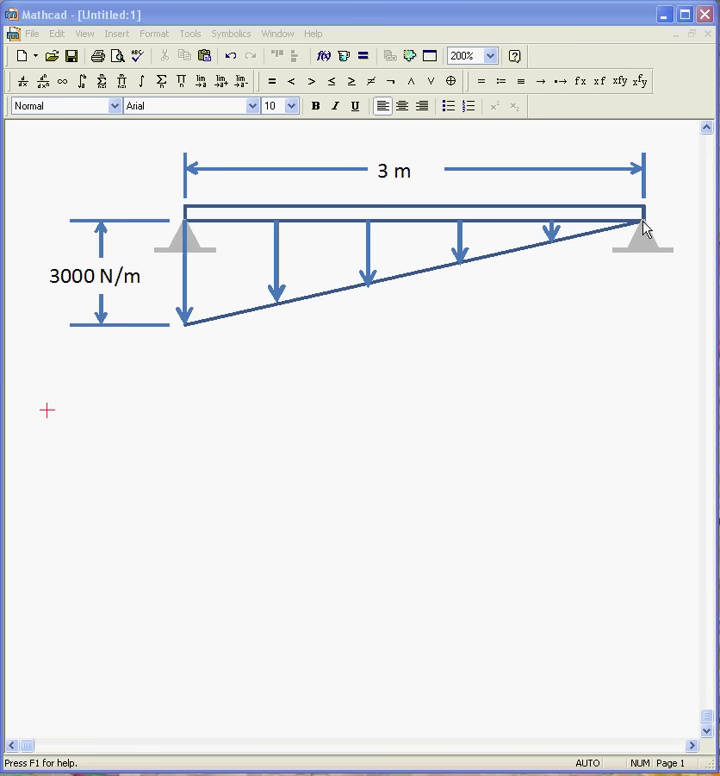
Define the left reaction F_a := 3000 below the beam's left support.
click(158, 372)
text(F.a)
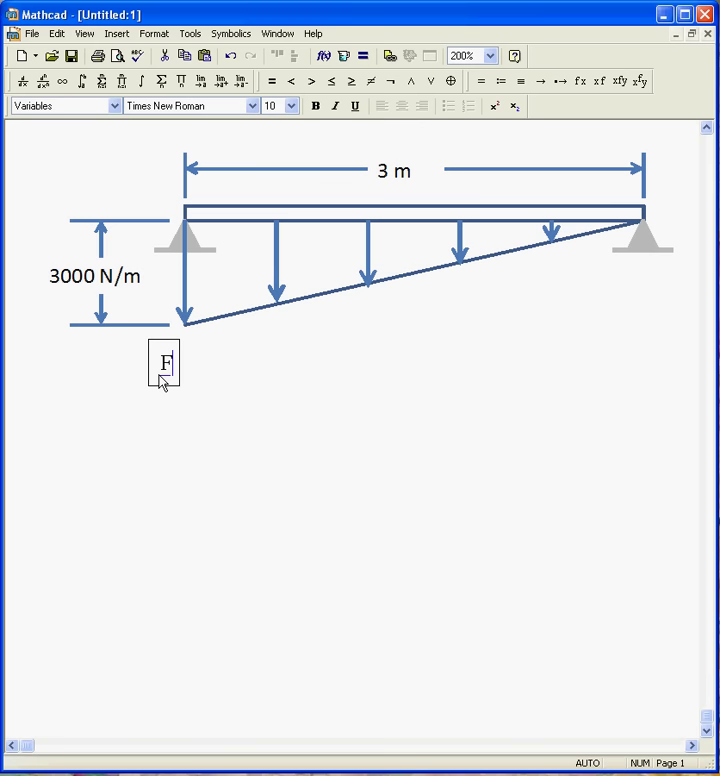
key(shift+colon)
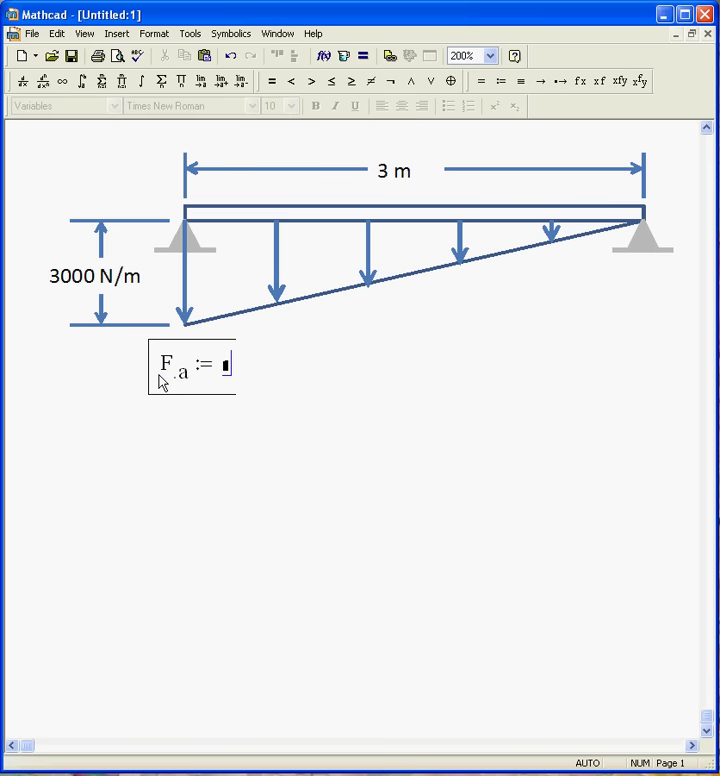
text(300)
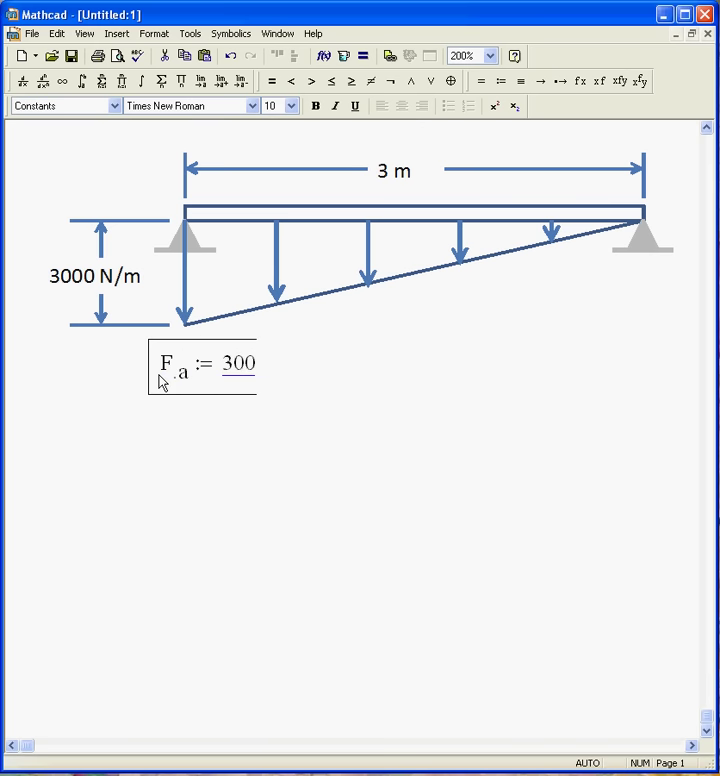
text(0)
click(377, 367)
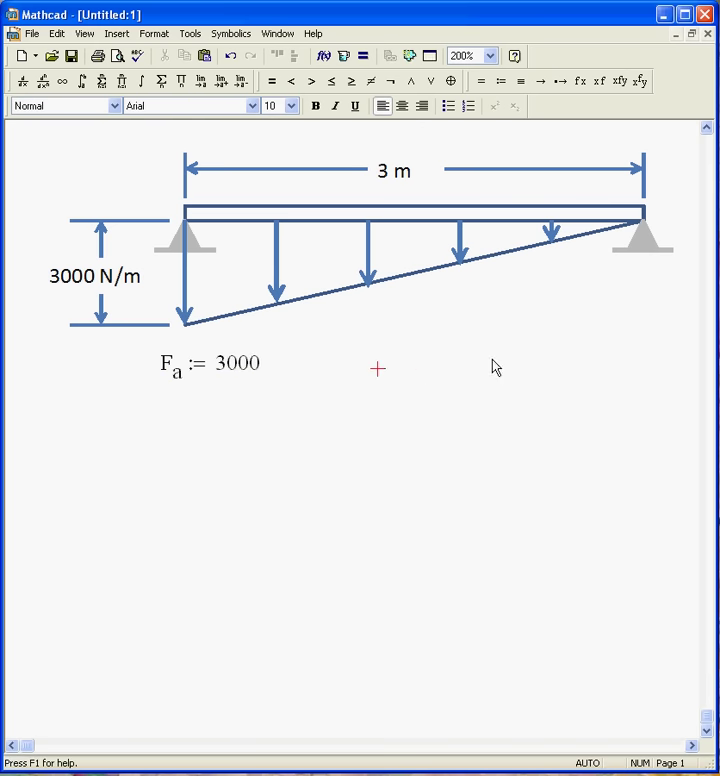
Define the right reaction F_b := 1500 below the right support, nudging it slightly left.
click(595, 341)
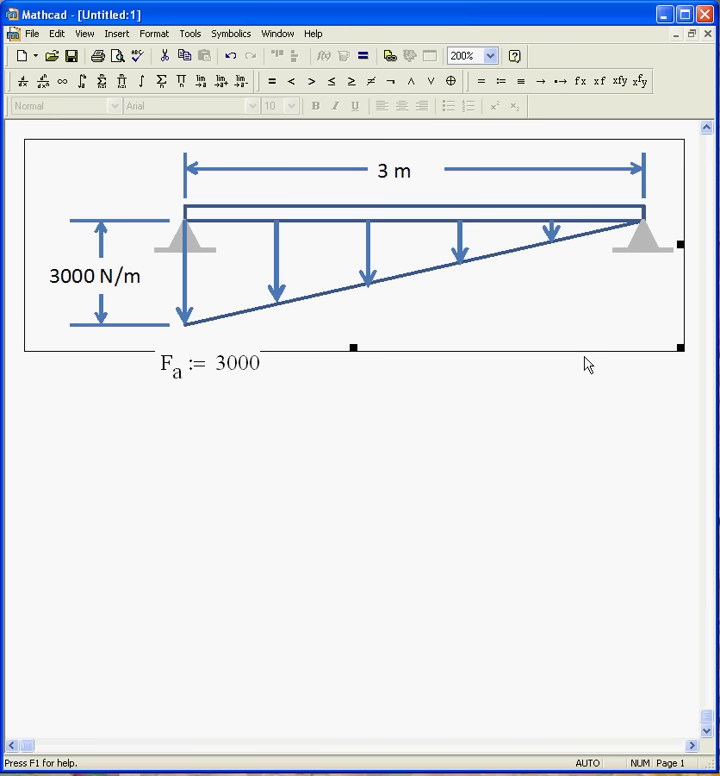
click(585, 358)
text(F.)
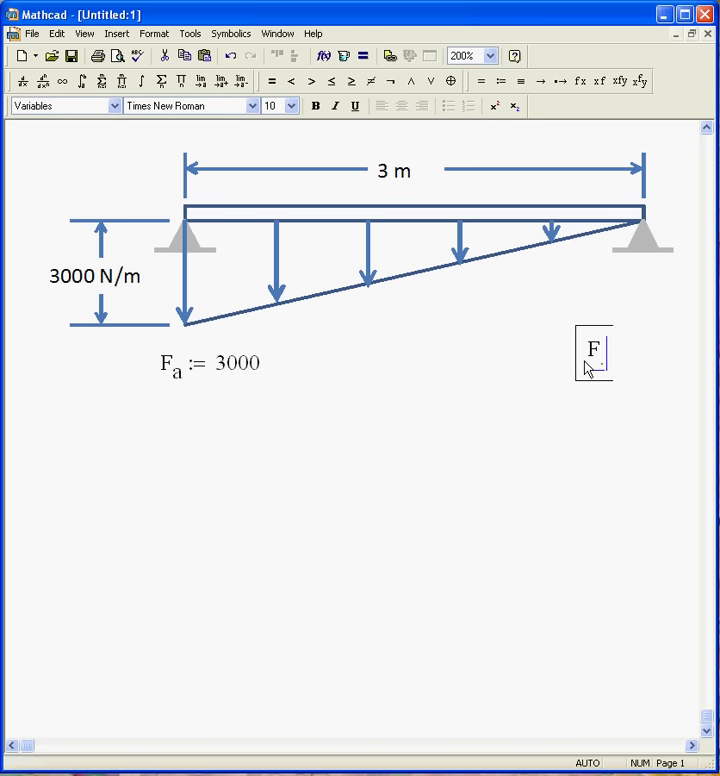
text(b:15)
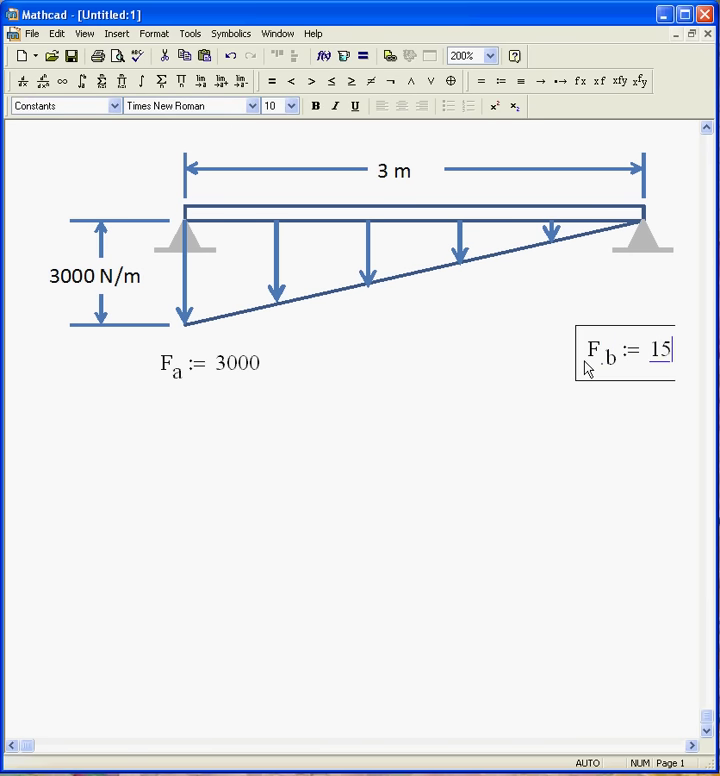
text(00)
click(574, 400)
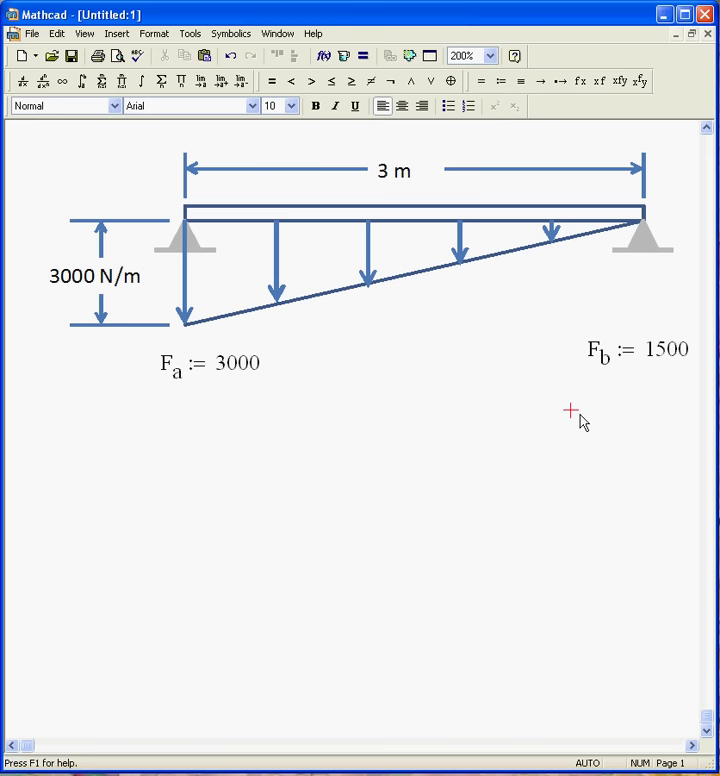
drag(606, 355, 592, 358)
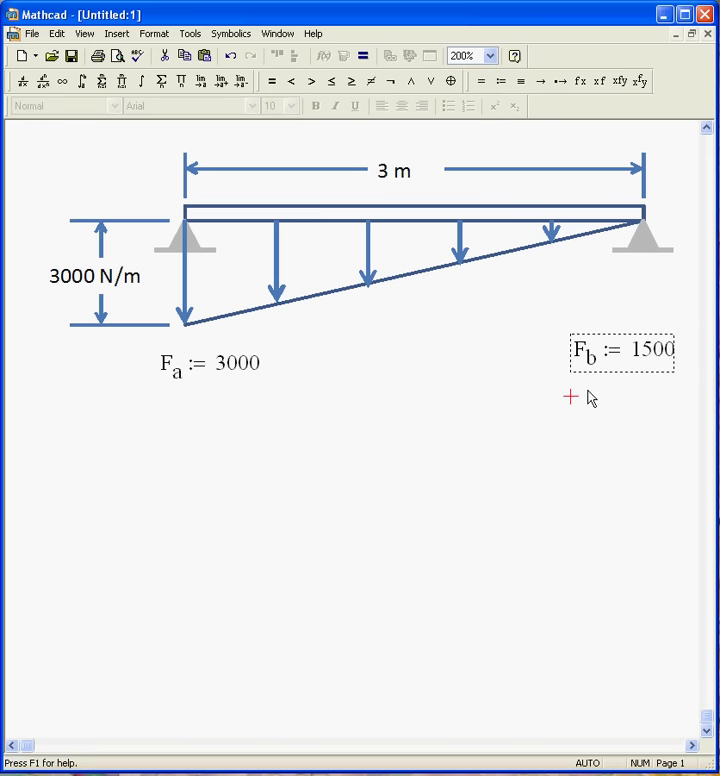
click(584, 397)
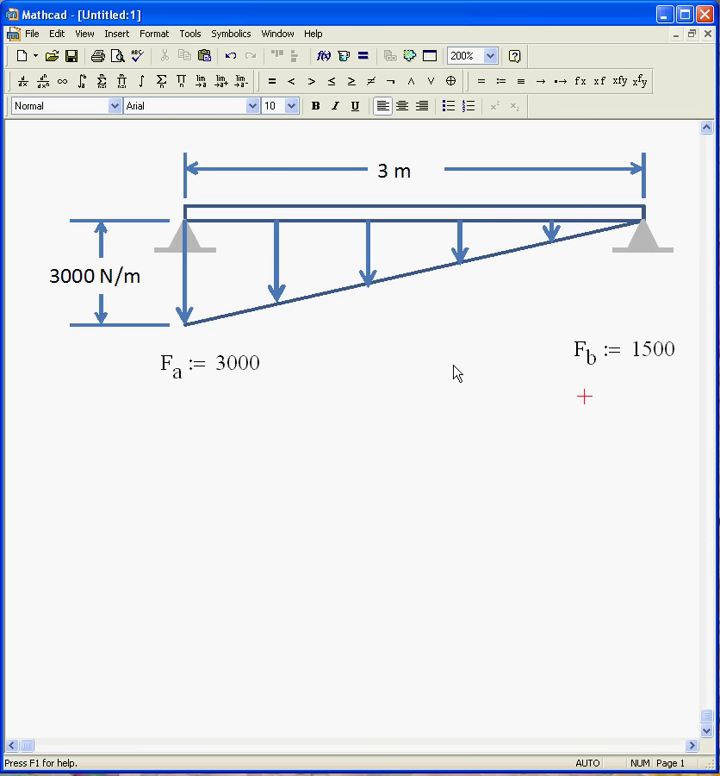
click(62, 413)
Define the load function L(x) := −3000 + 1000x below F_a.
click(88, 440)
text(L(x):)
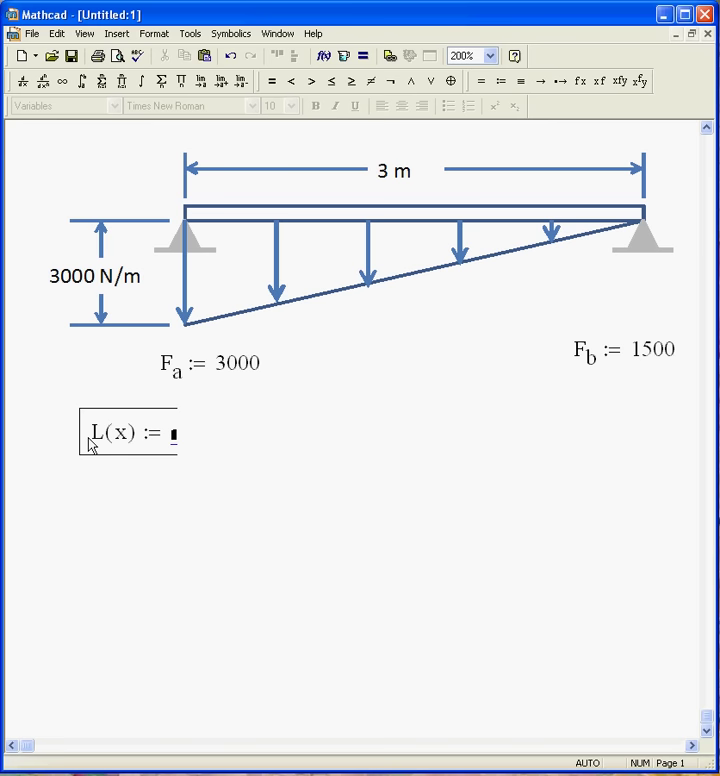
text(0399)
key(BackSpace)
key(BackSpace)
key(BackSpace)
key(BackSpace)
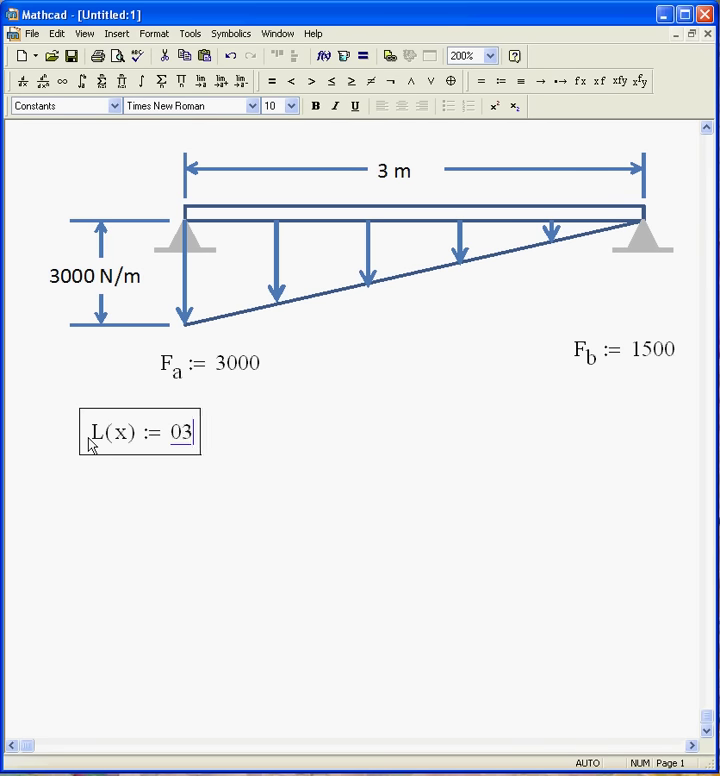
text(-3000+1000)
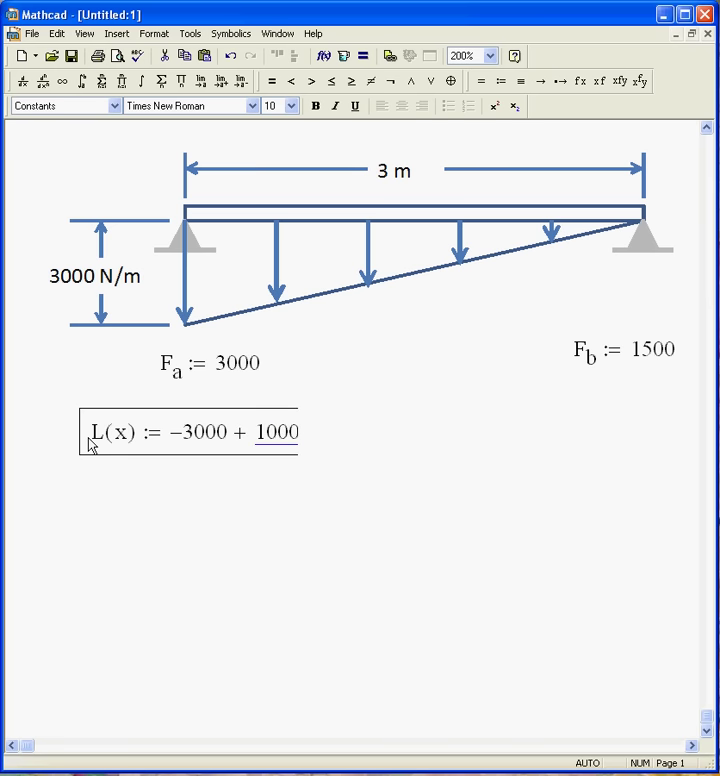
text(x)
click(377, 424)
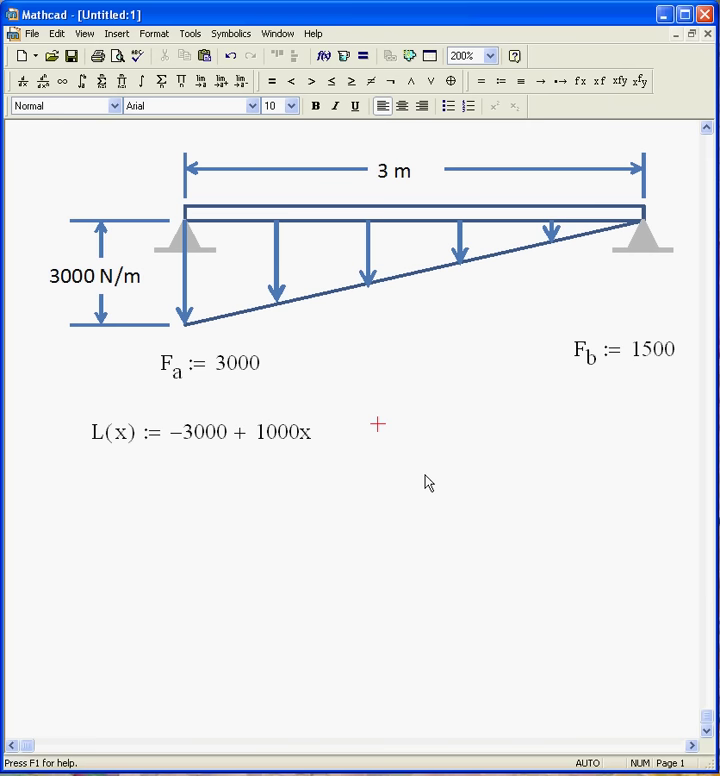
Check that L(3) evaluates to 0, then delete the check.
click(444, 442)
text(L(3) )
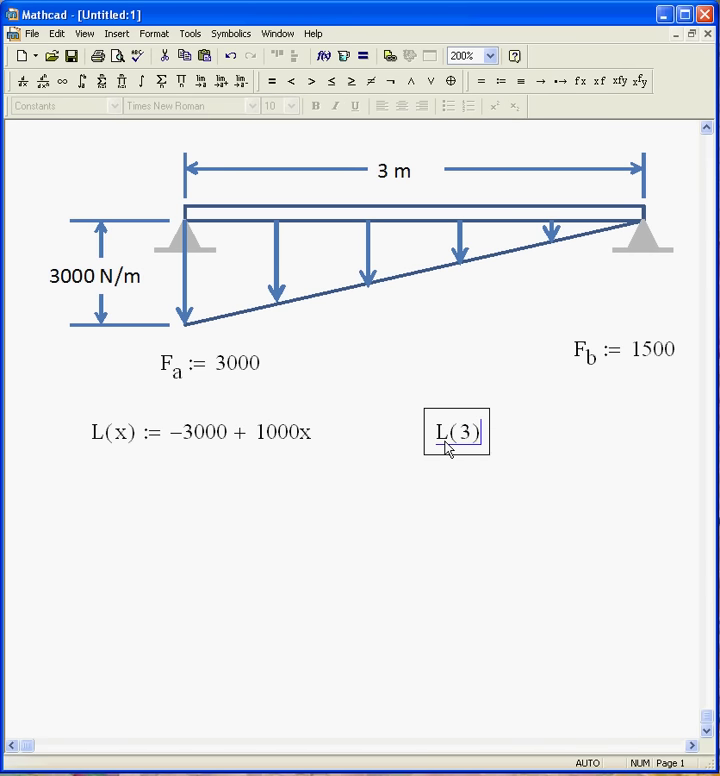
text(= 0)
drag(474, 507, 491, 440)
key(Delete)
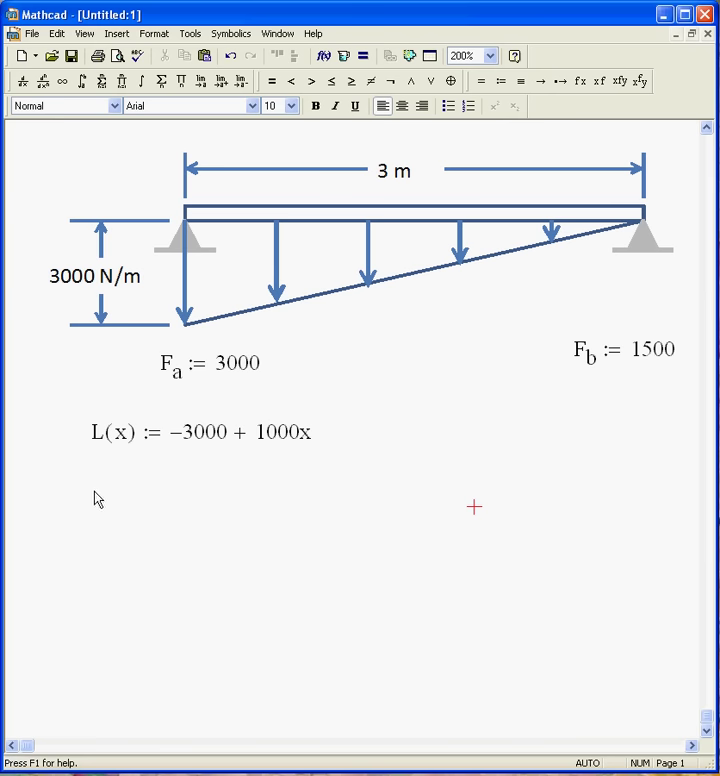
Begin v(x) := F_a + a definite integral with limits 0 to x.
click(88, 478)
click(87, 507)
text(v(x) )
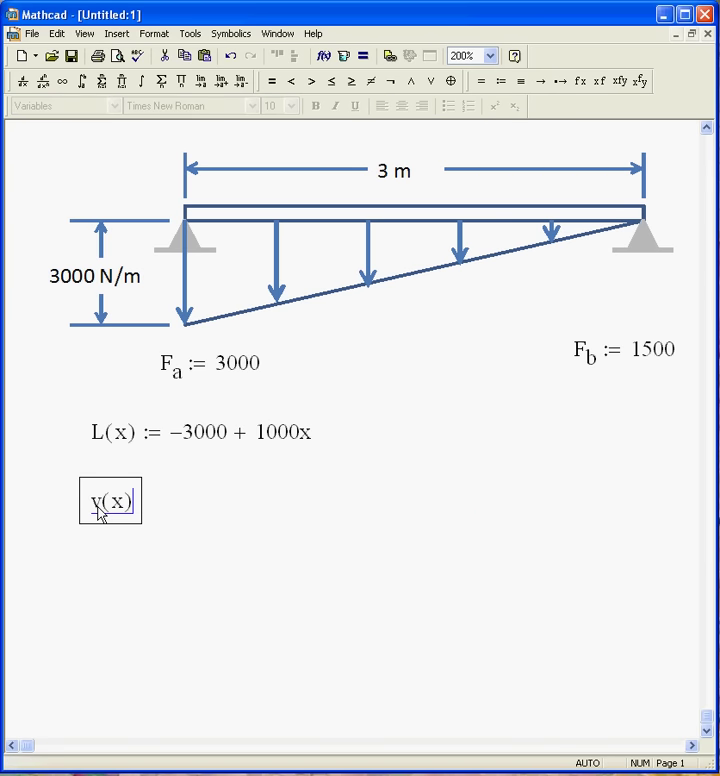
text(:= )
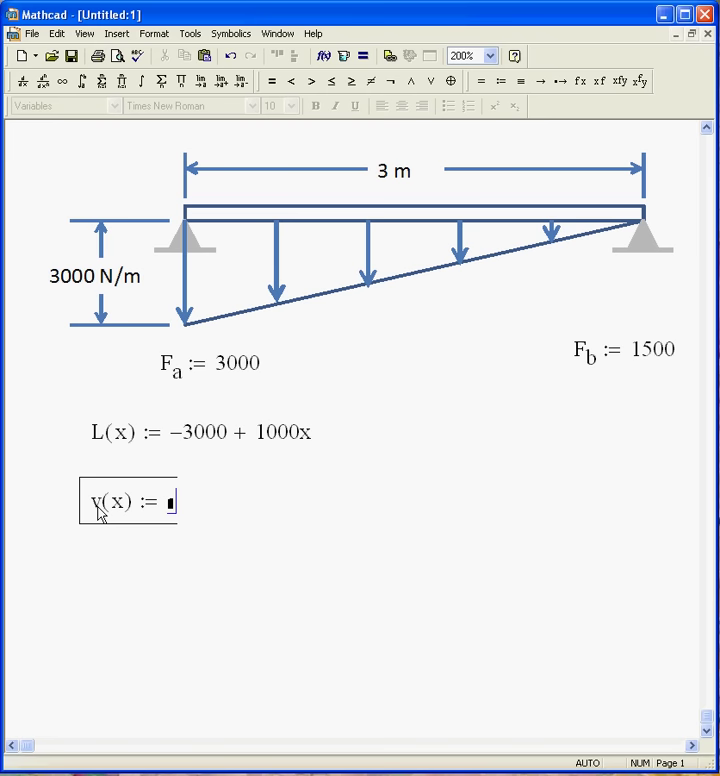
text(F.a )
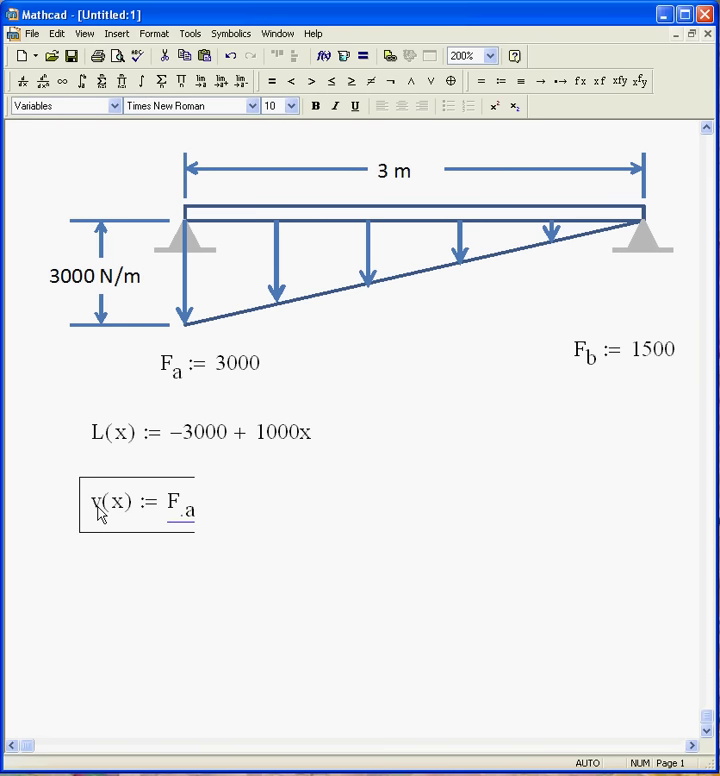
text(+)
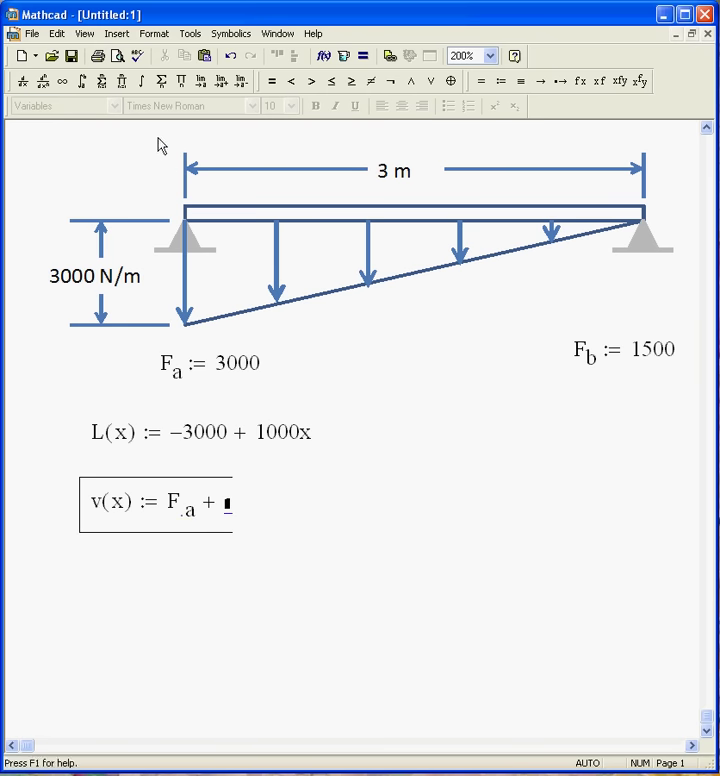
click(84, 81)
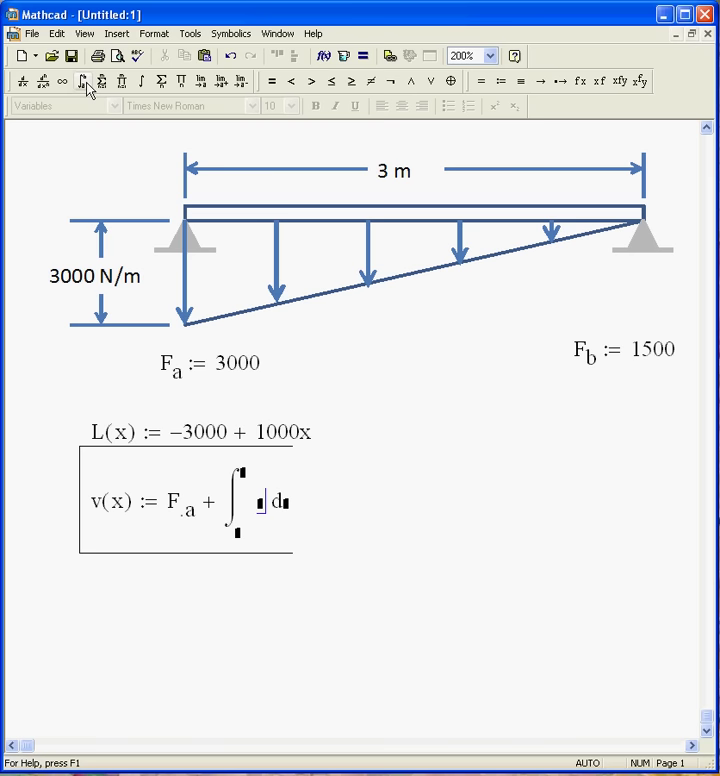
click(240, 533)
text(0)
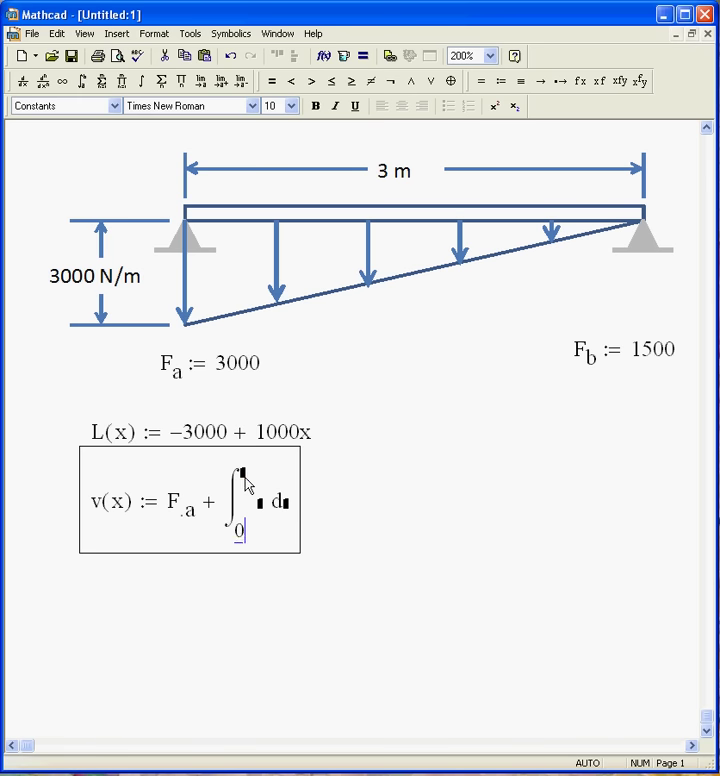
click(243, 477)
text(x)
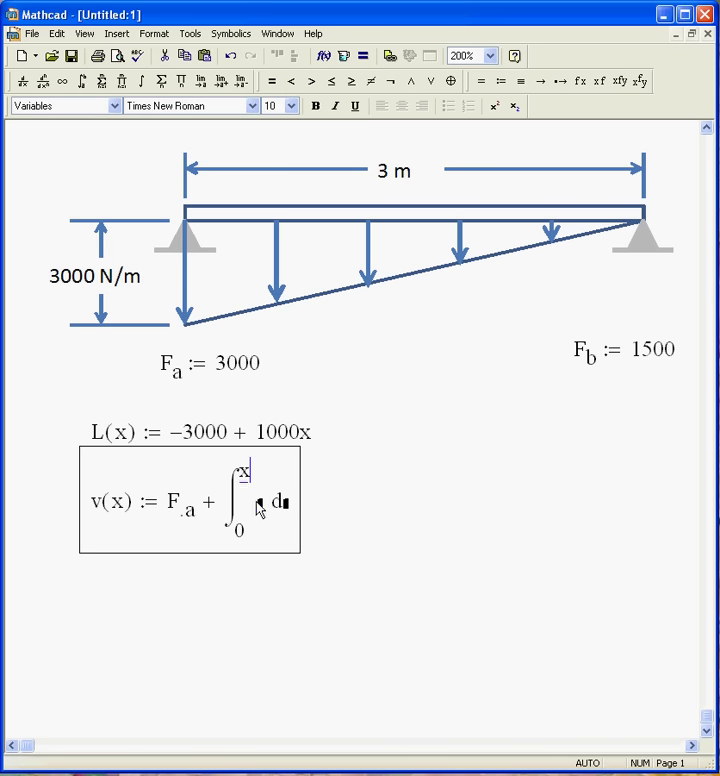
Fill the integral with integrand L(x) and variable x, then nudge v(x) down slightly.
click(261, 503)
text(L(x))
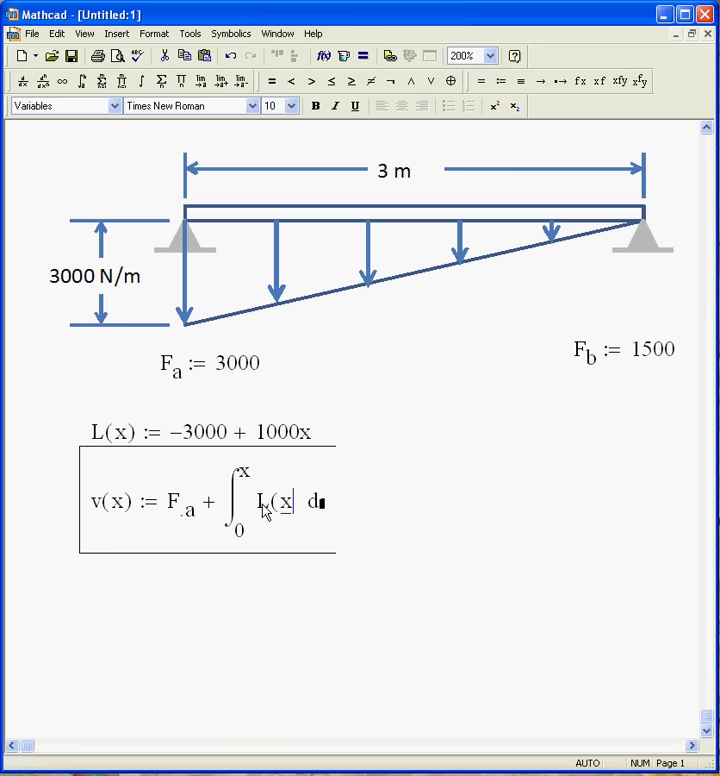
click(323, 505)
text(x)
click(377, 575)
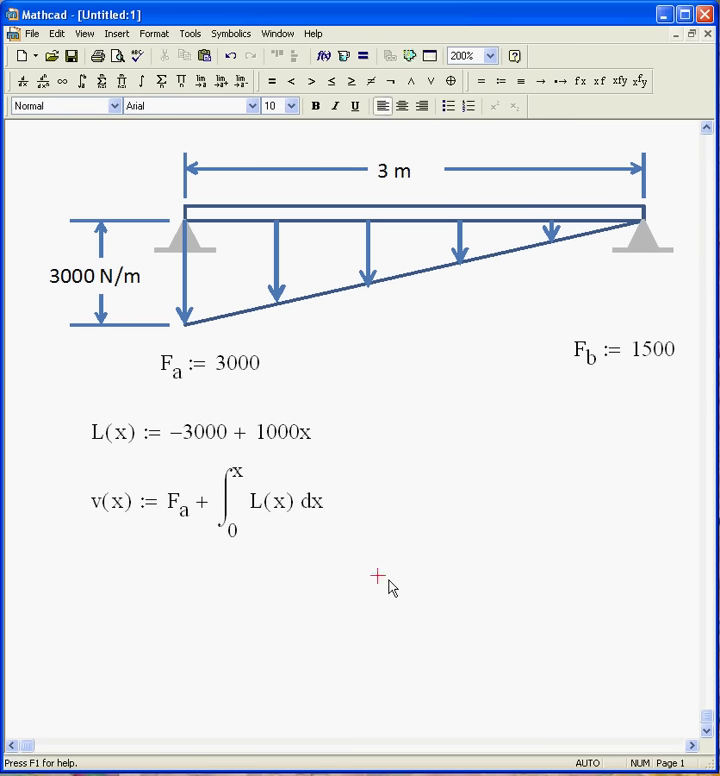
drag(197, 628, 211, 542)
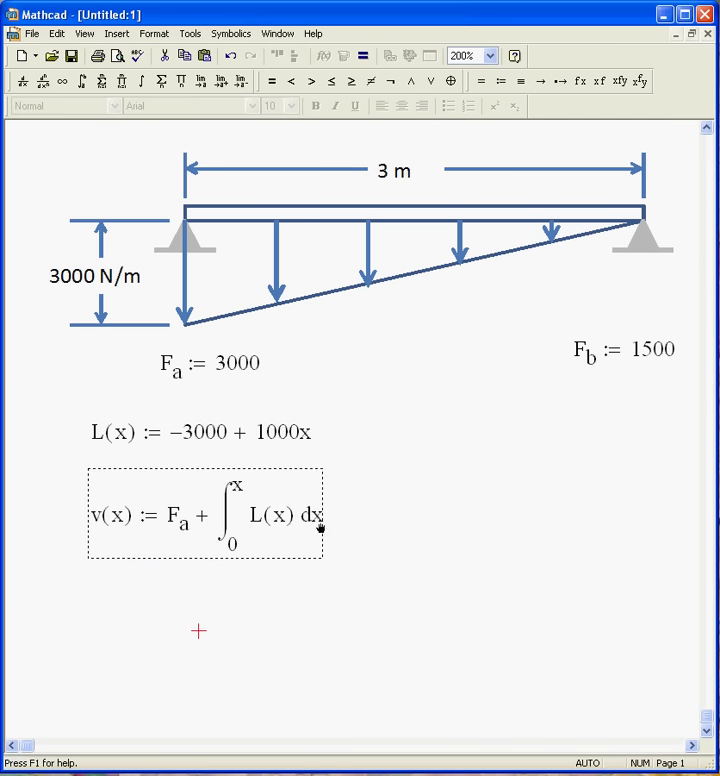
click(350, 521)
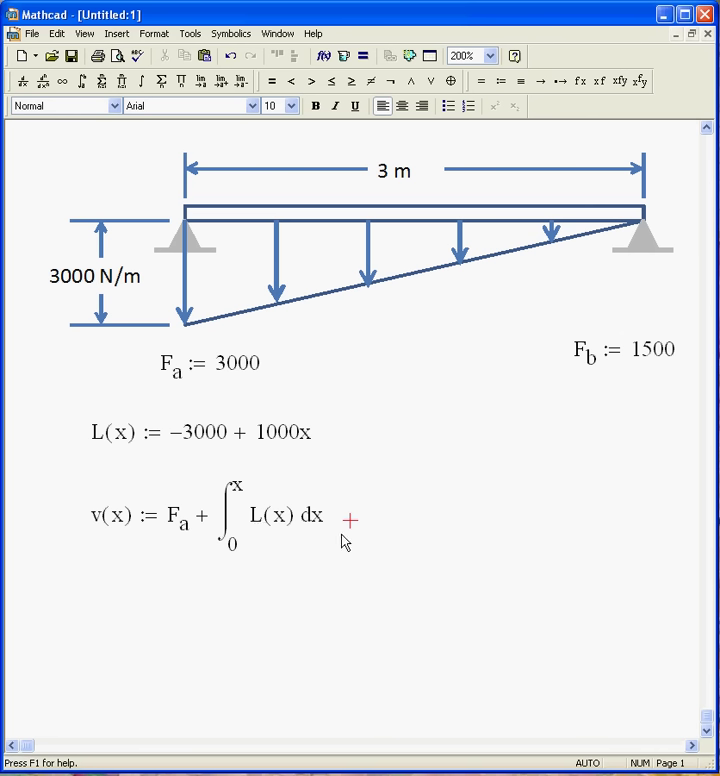
Evaluate v(x) symbolically to get 3000 − 3000·x + 500·x².
click(96, 605)
text(v(x))
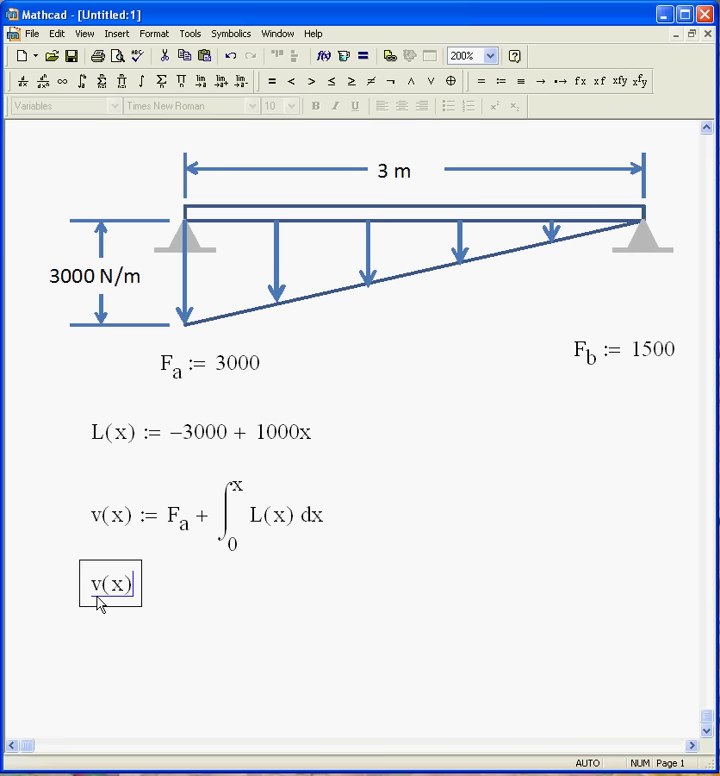
key(ctrl+period)
click(116, 632)
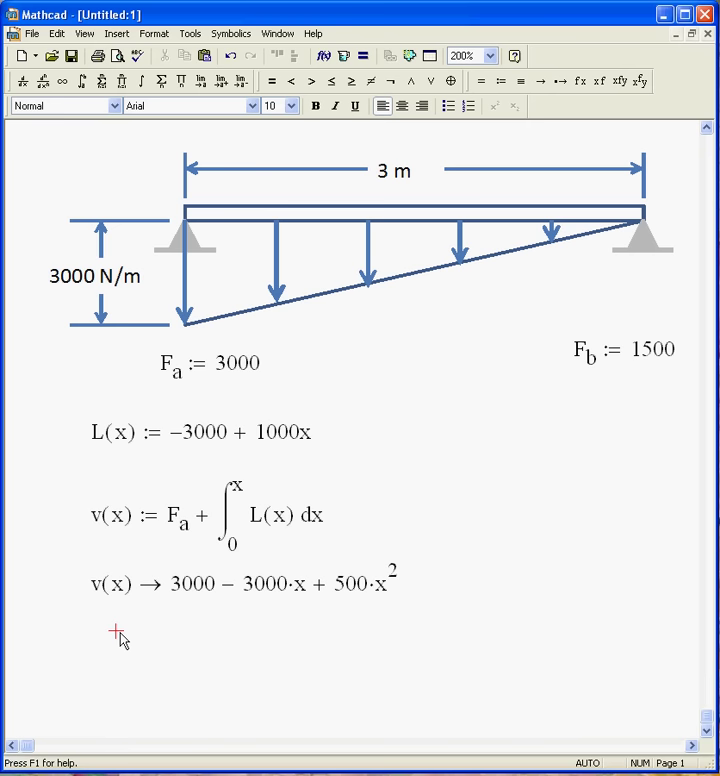
Add text labels "<= Shear" beside the shear result and "<= Load" beside L(x).
click(494, 590)
key(quotedbl)
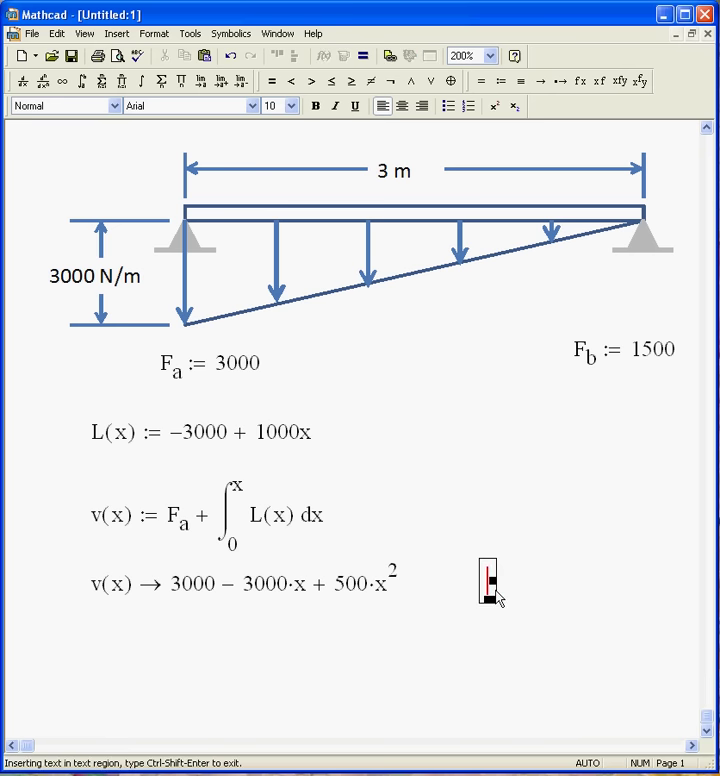
text(<= )
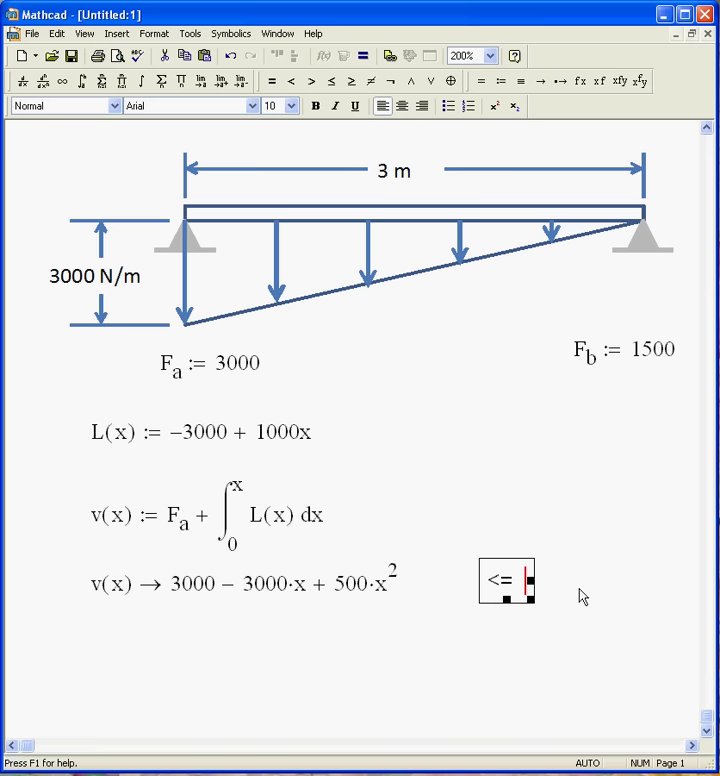
text(Shear)
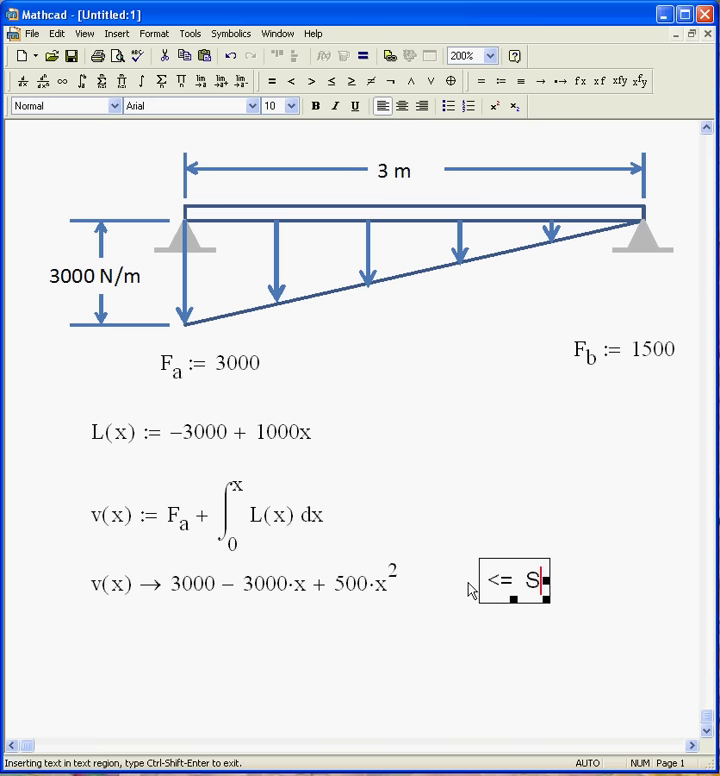
click(489, 683)
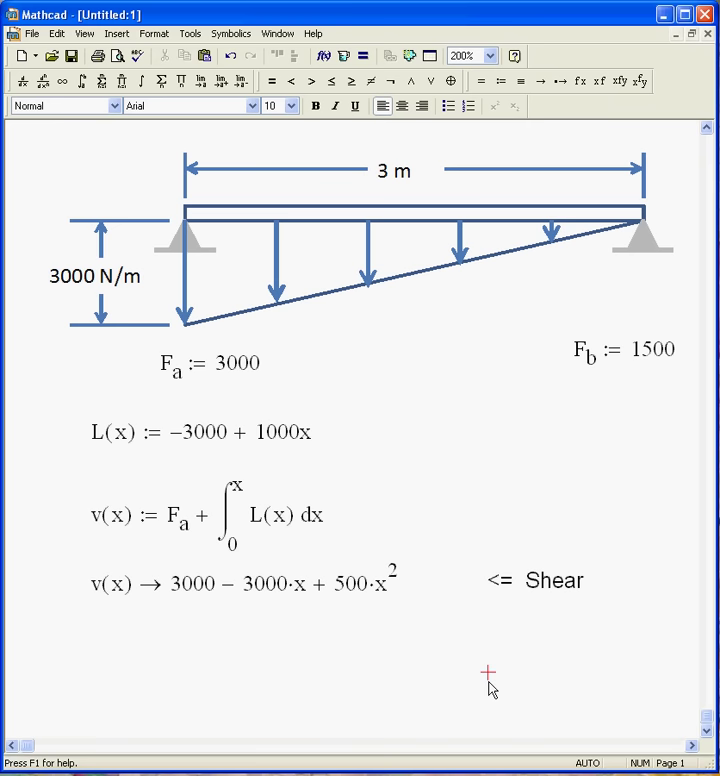
click(478, 441)
key(shift+apostrophe)
text(<)
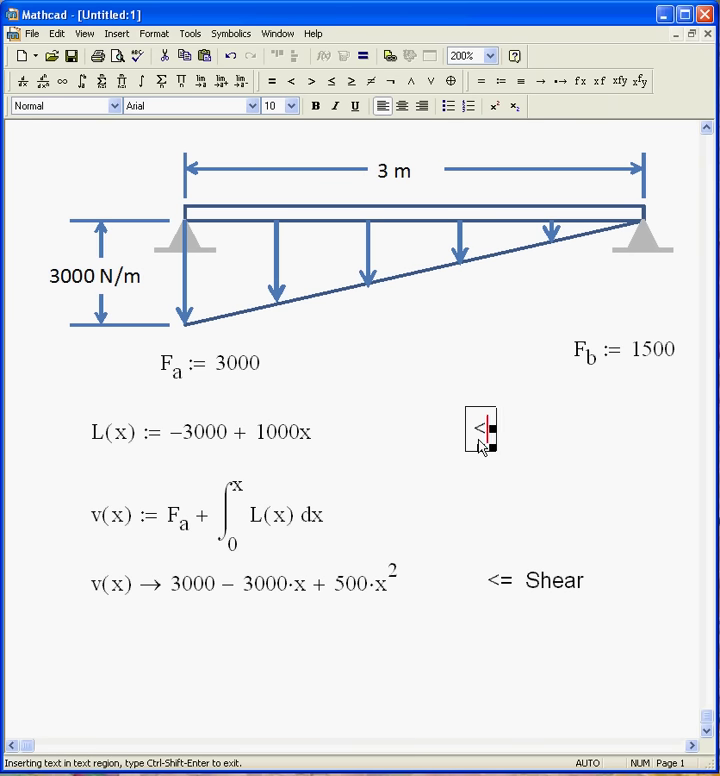
text(= Load)
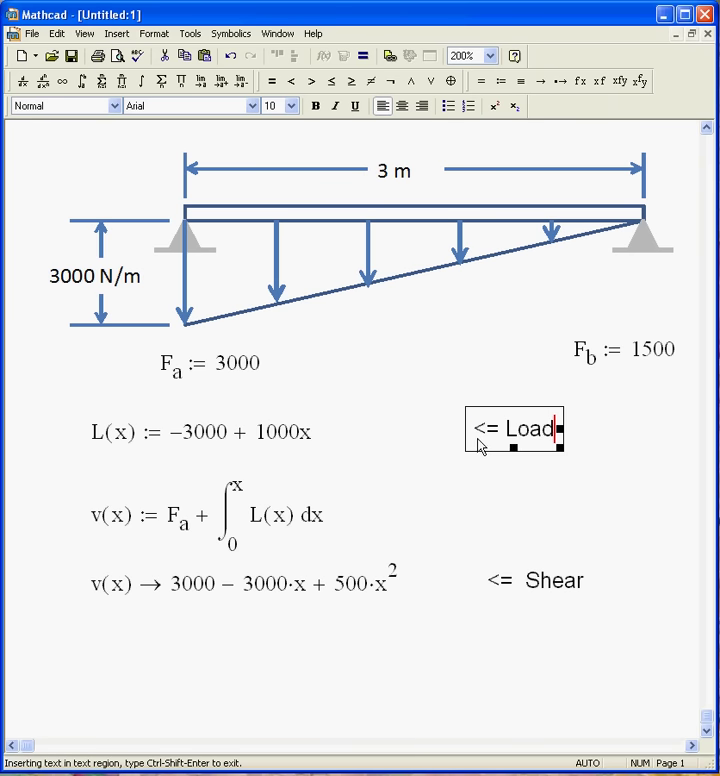
click(479, 515)
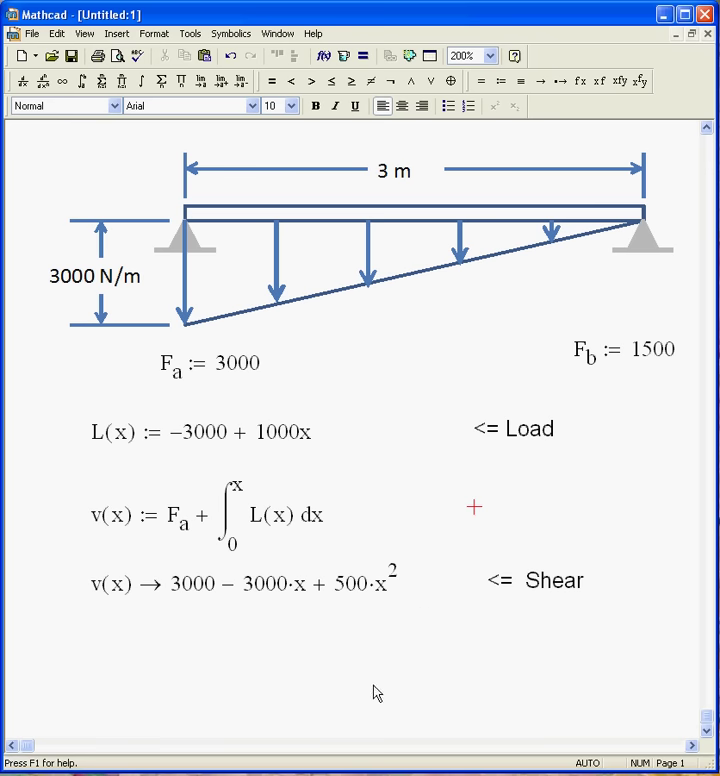
Start m(x) := a definite integral from 0 to x below the shear result.
scroll(260, 660, down, 2)
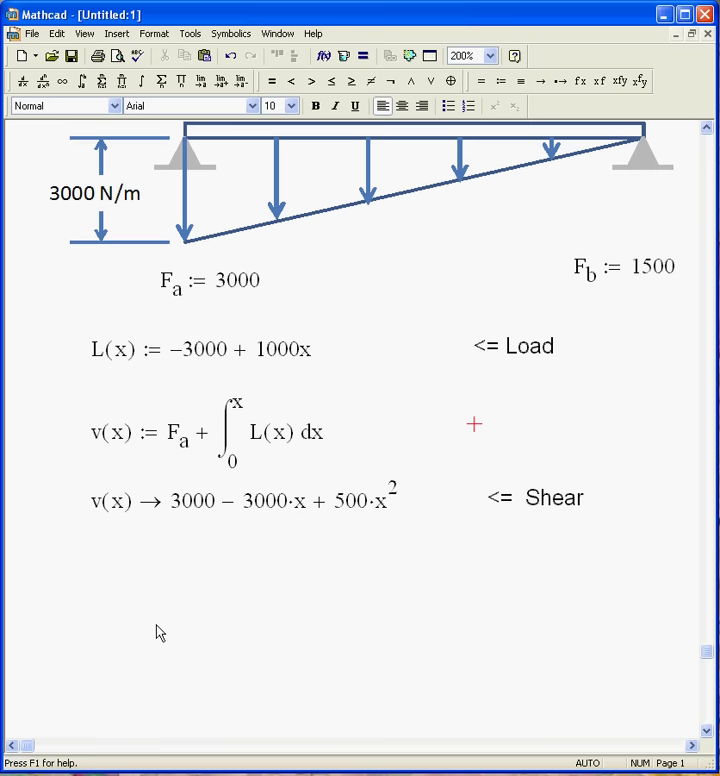
click(100, 568)
text(m(x)
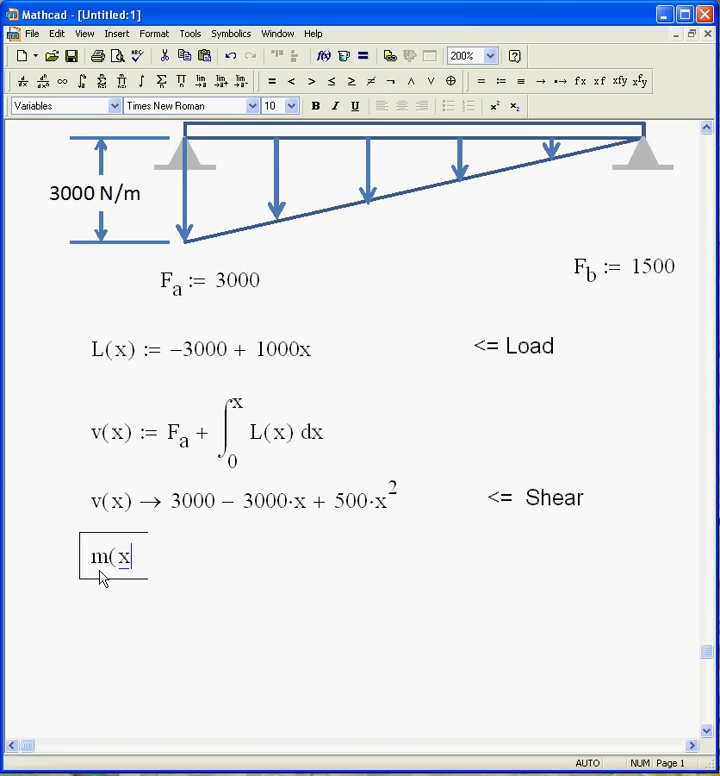
text() )
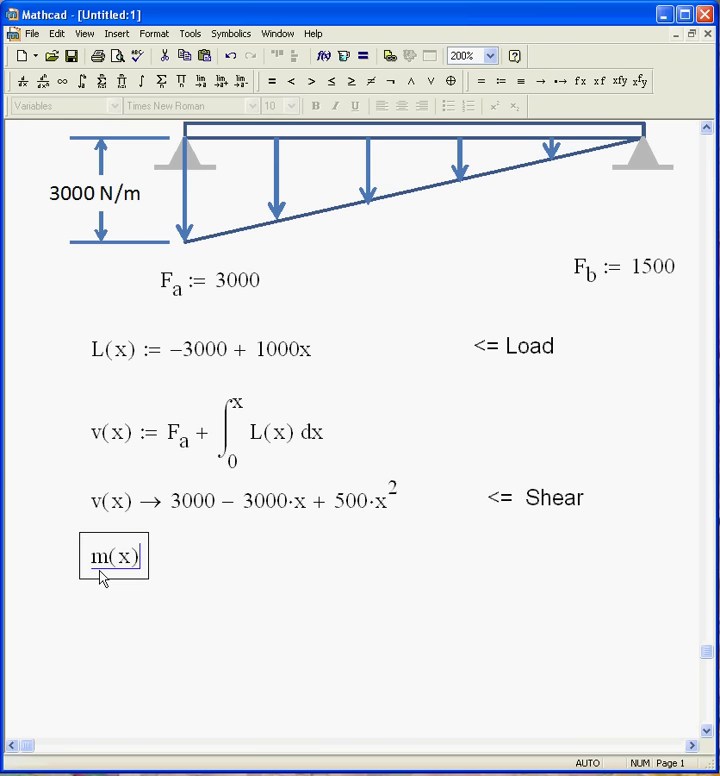
text(:=)
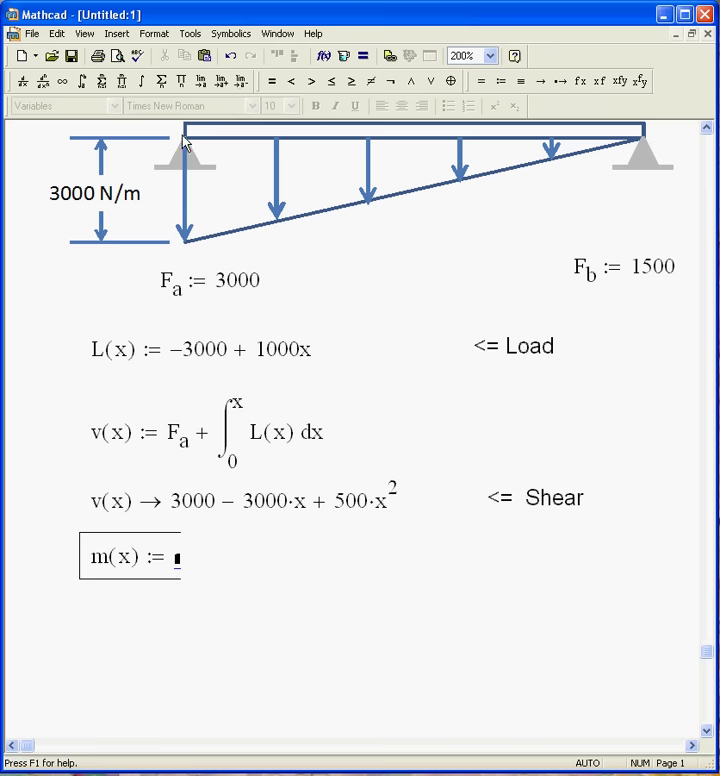
scroll(187, 143, up, 1)
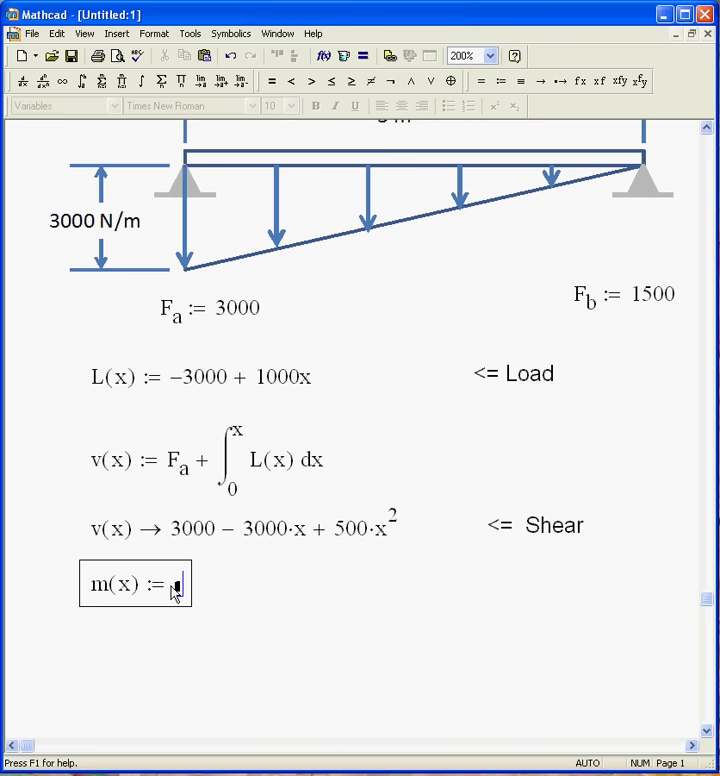
click(83, 82)
click(190, 618)
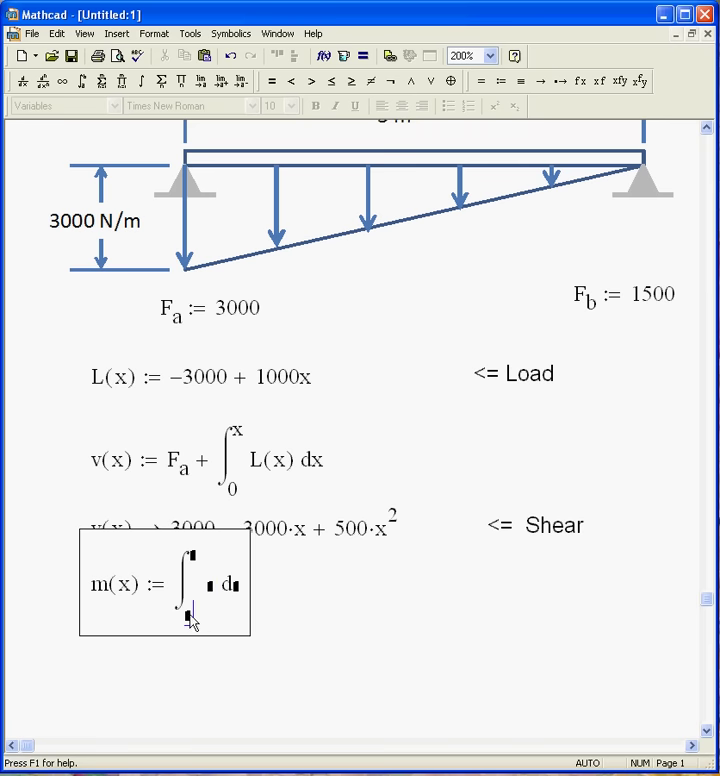
text(0)
click(193, 558)
text(x)
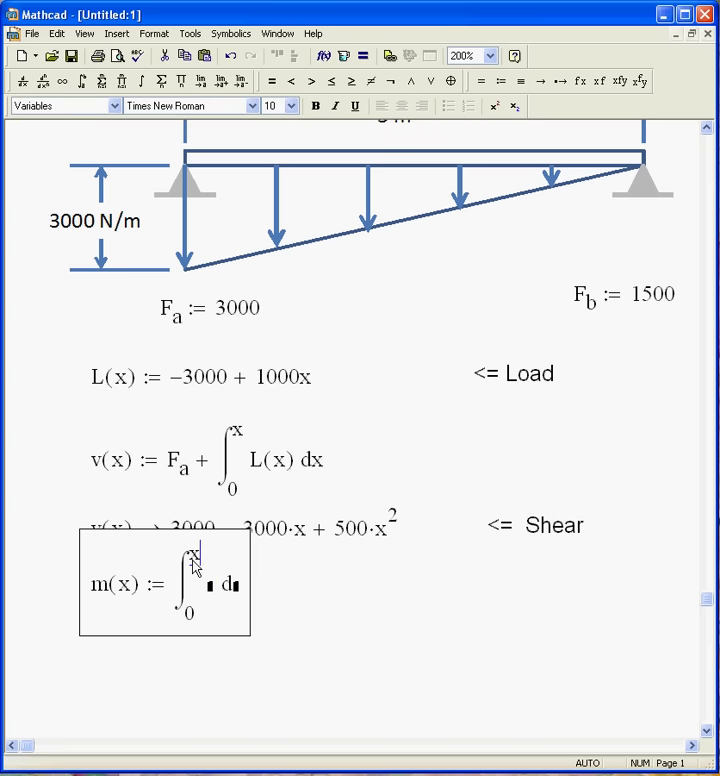
Enter v(x) as the integrand with variable x, then move m(x) down slightly.
click(212, 588)
text(v(x)
key(space)
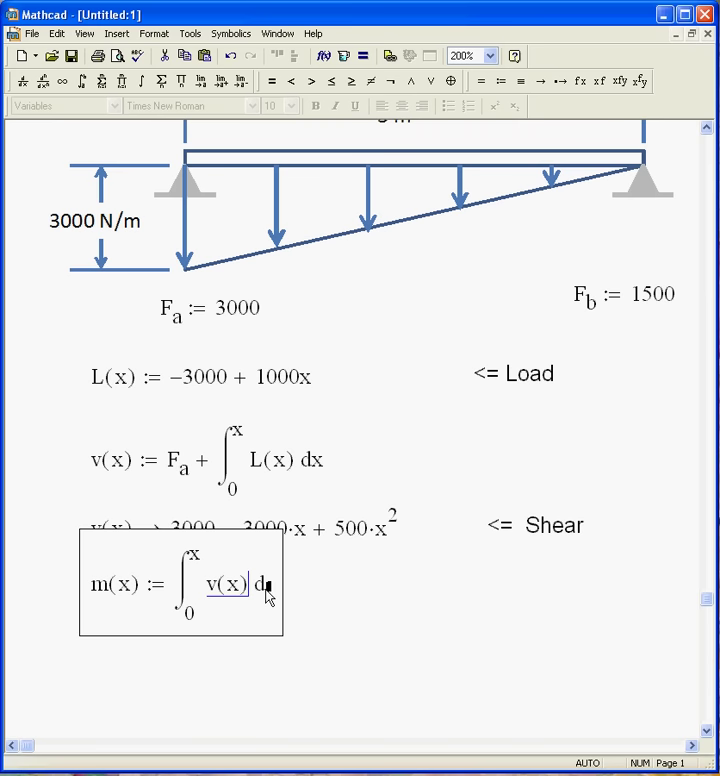
text(x)
click(350, 617)
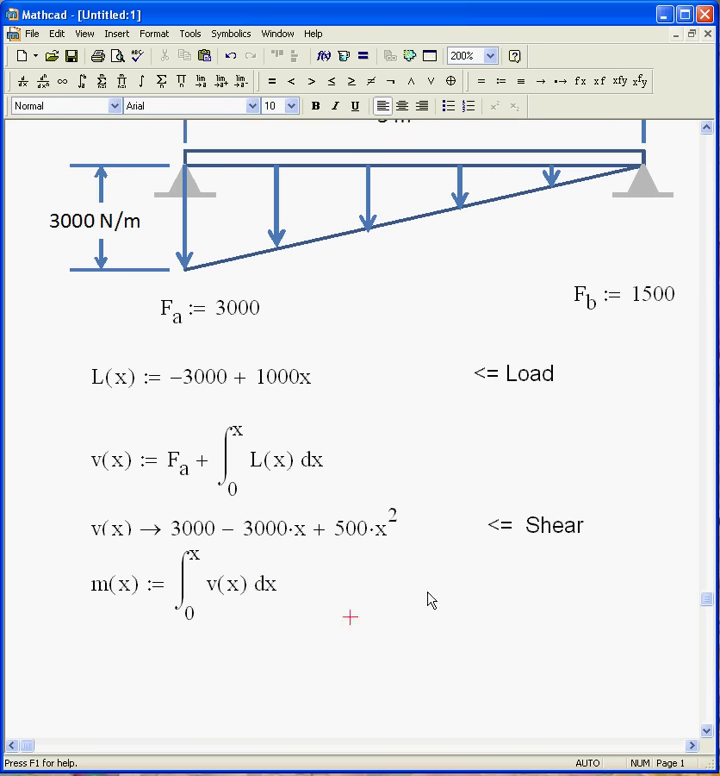
drag(428, 600, 220, 614)
click(366, 606)
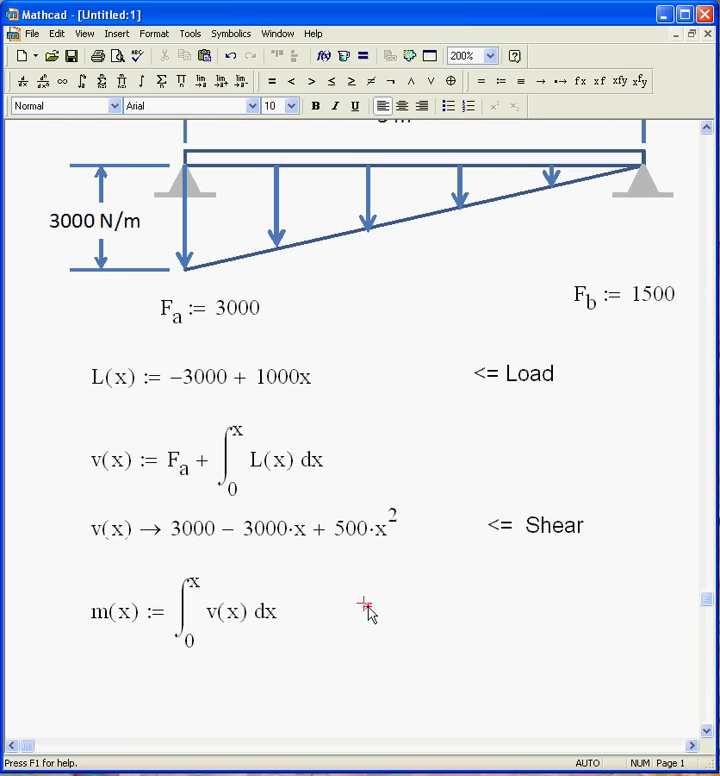
Insert blank space between the shear result and the m(x) definition.
click(147, 561)
key(Return)
key(Return)
key(Return)
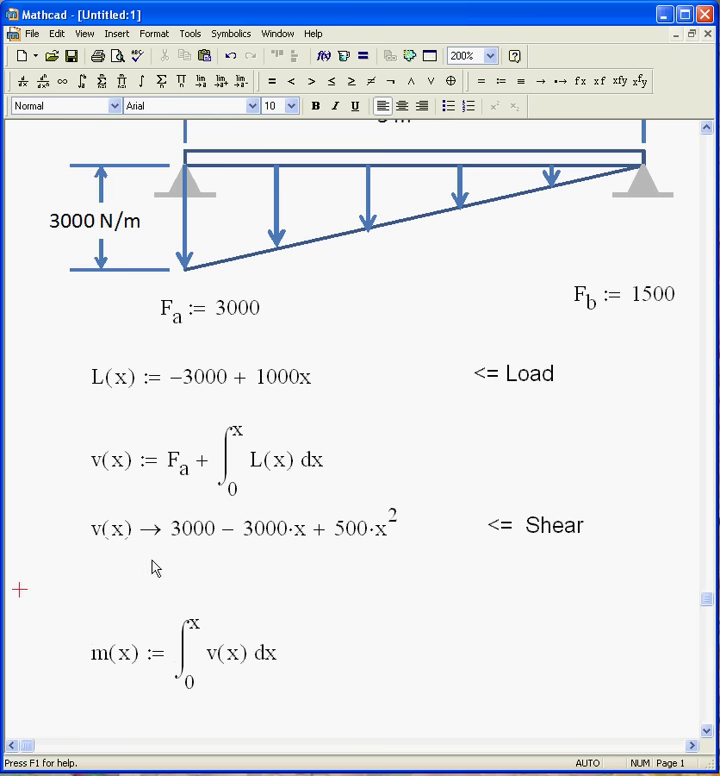
click(148, 589)
scroll(208, 376, up, 1)
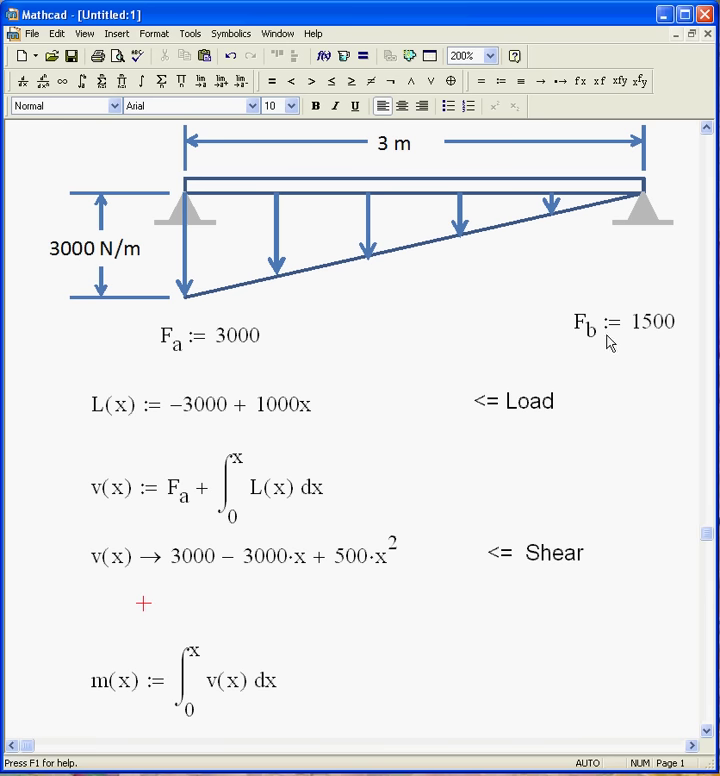
Check v(3) = −1500, delete the check, and move m(x) back up.
click(182, 613)
text(v(3) )
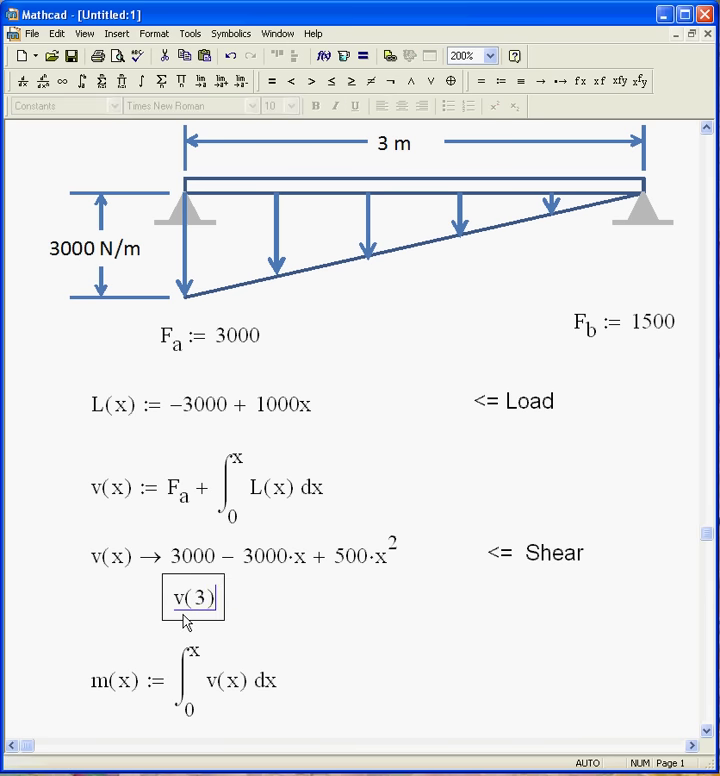
text(= -1500)
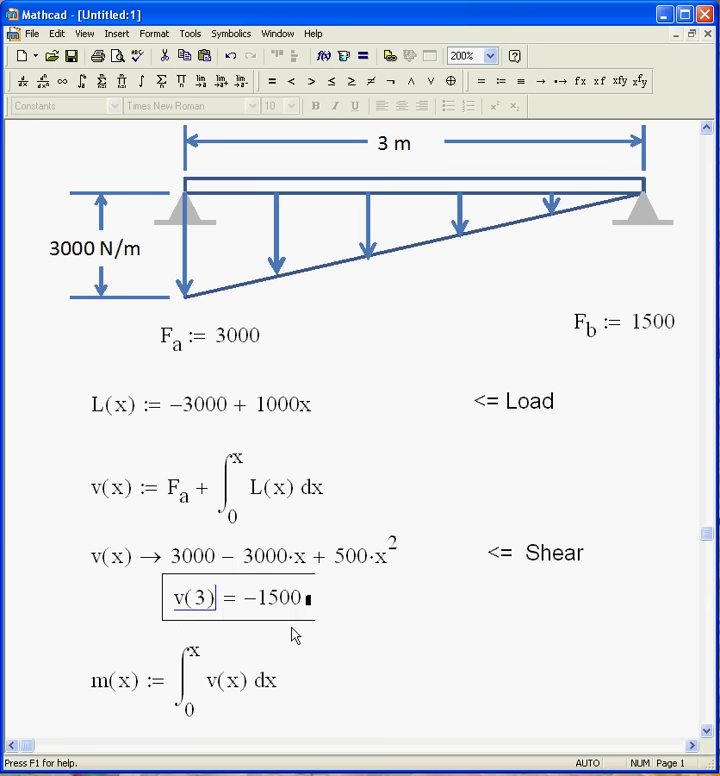
click(292, 630)
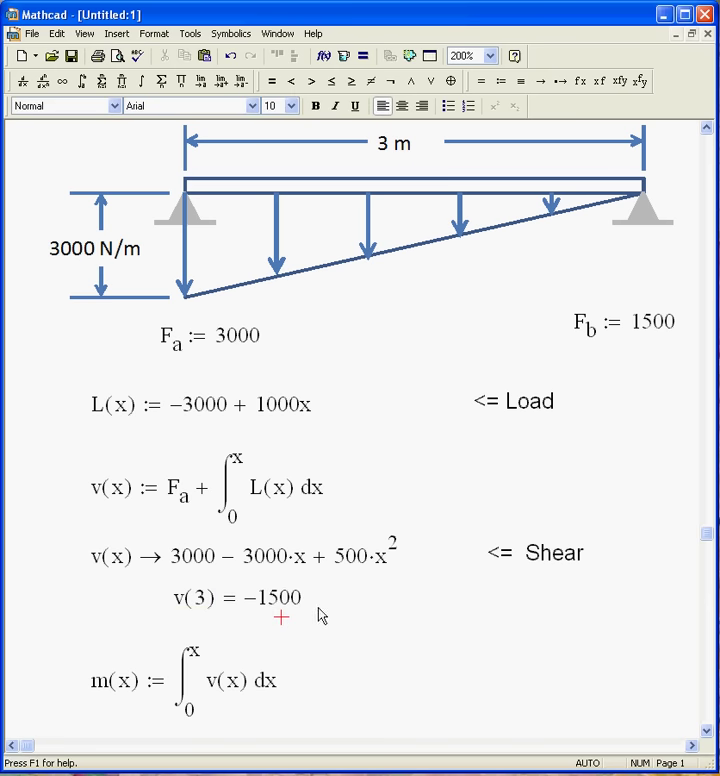
drag(318, 610, 162, 614)
key(Delete)
drag(116, 614, 155, 627)
Evaluate m(0) = 0 and m(3) ≈ 0, placing m(3) below m(0).
click(350, 658)
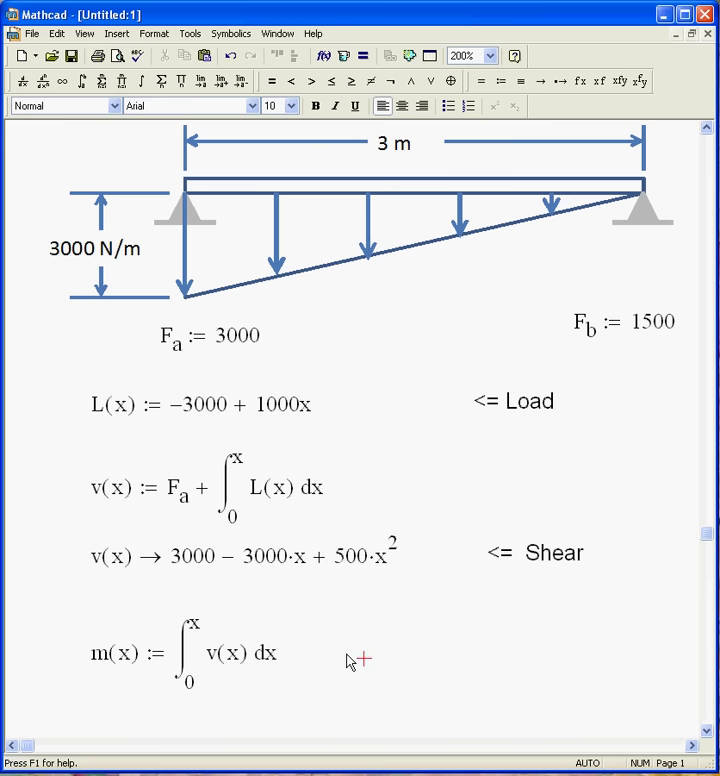
text(m(0)
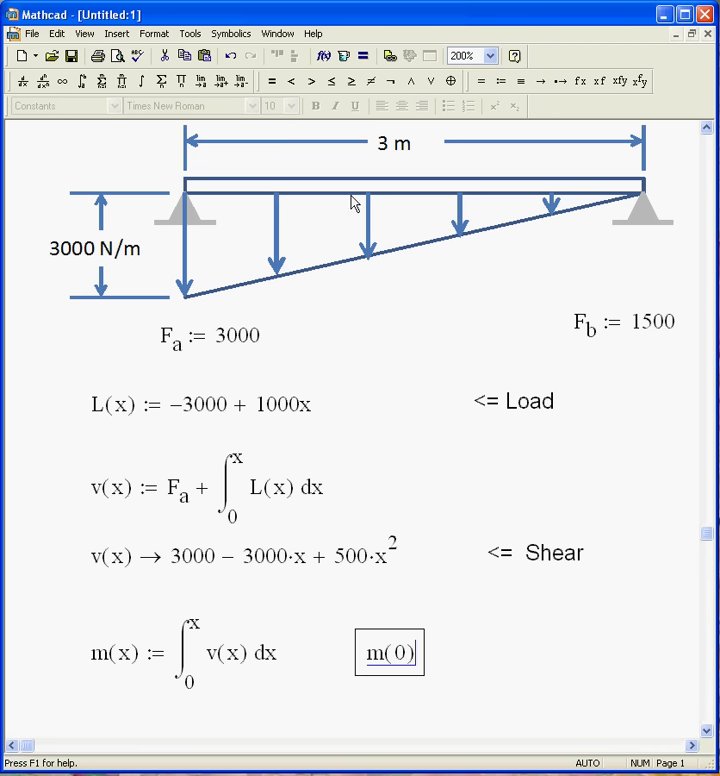
text(= 0)
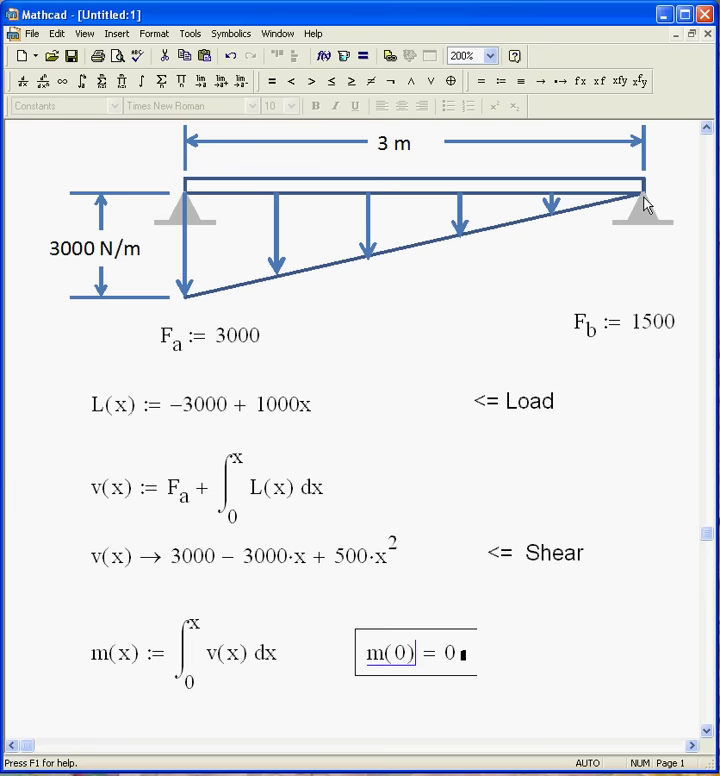
scroll(575, 455, down, 1)
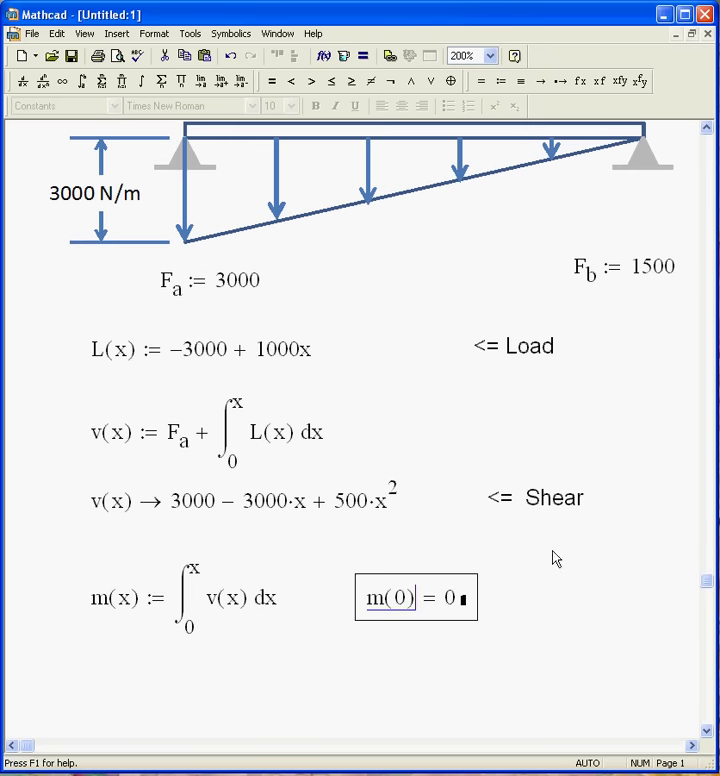
click(377, 649)
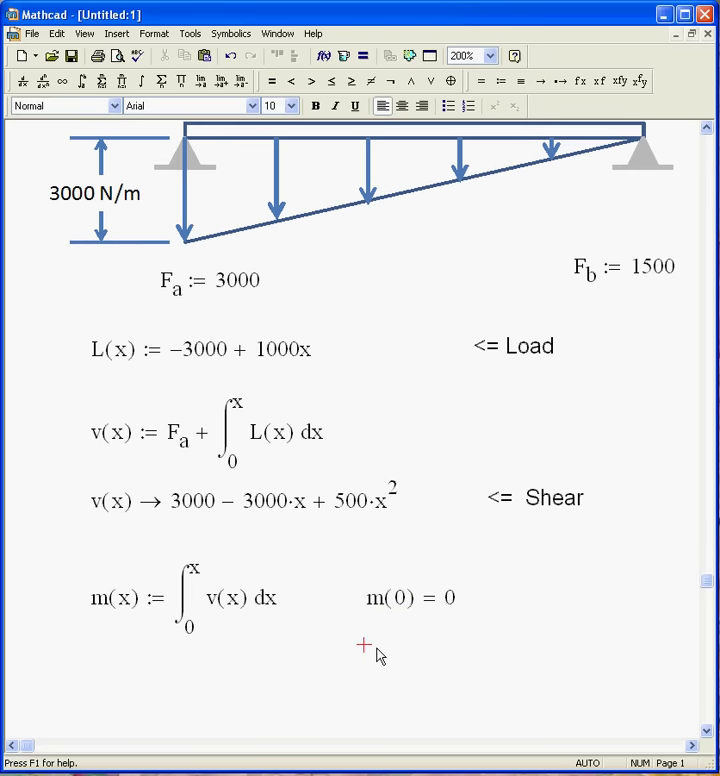
text(m(3) = −2.345 × 10^−13)
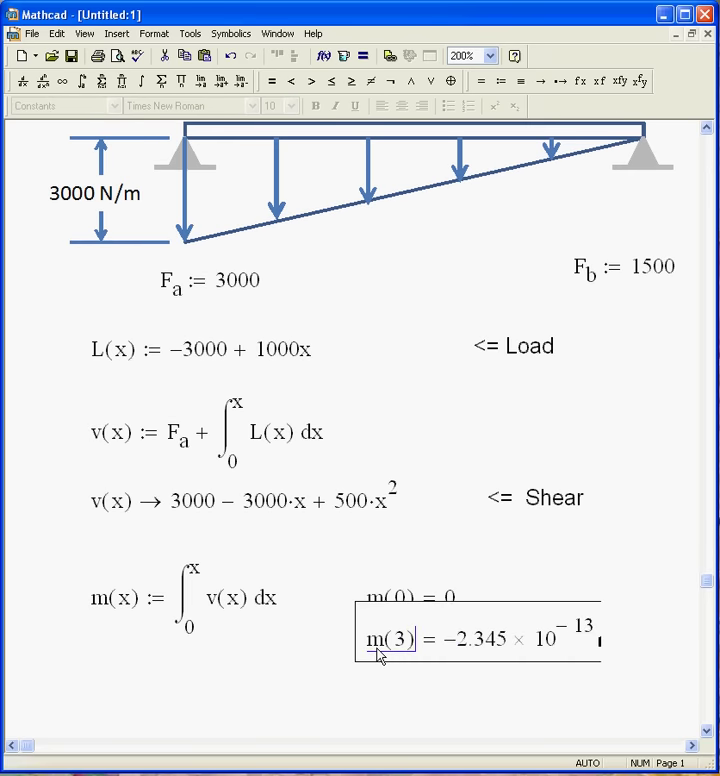
drag(453, 598, 456, 626)
click(460, 576)
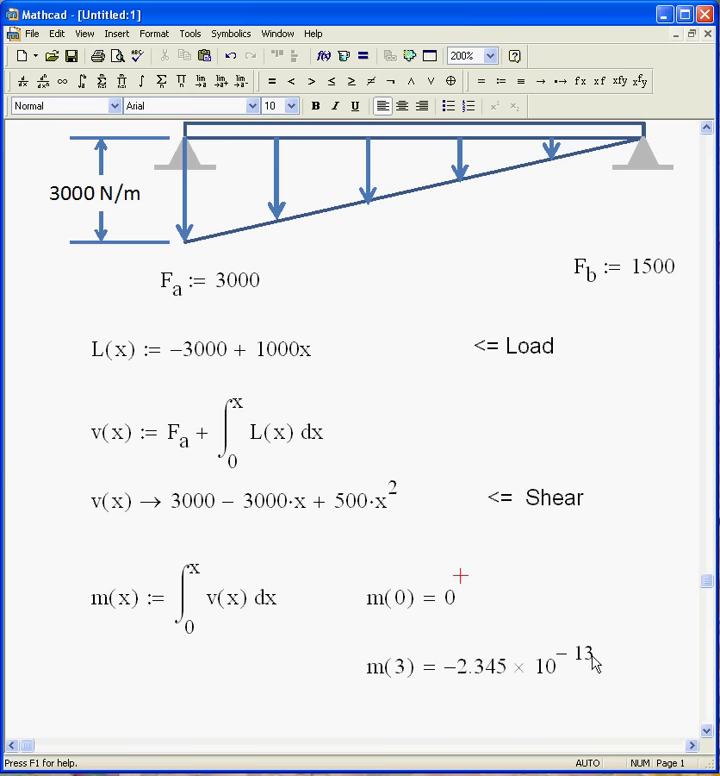
Delete both the m(0) and m(3) check evaluations.
drag(468, 594, 442, 690)
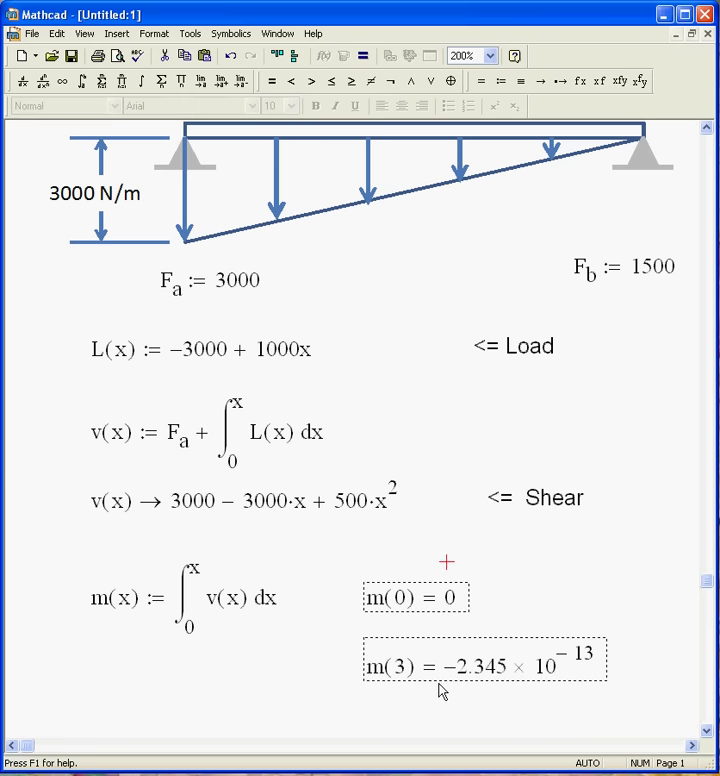
key(Delete)
click(336, 645)
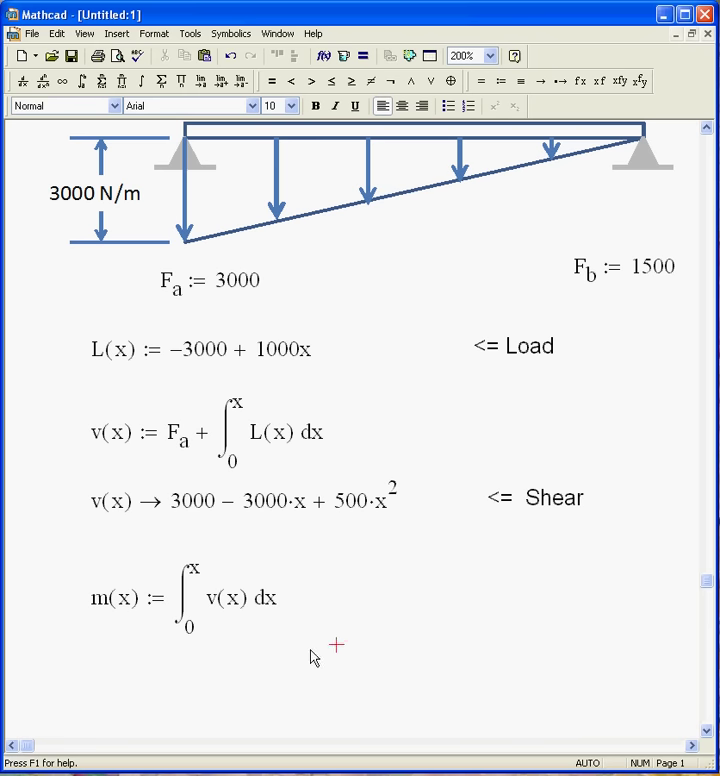
Try a symbolic evaluation of m(x), which errors, and delete it.
click(130, 660)
click(171, 673)
click(164, 663)
text(m(x)
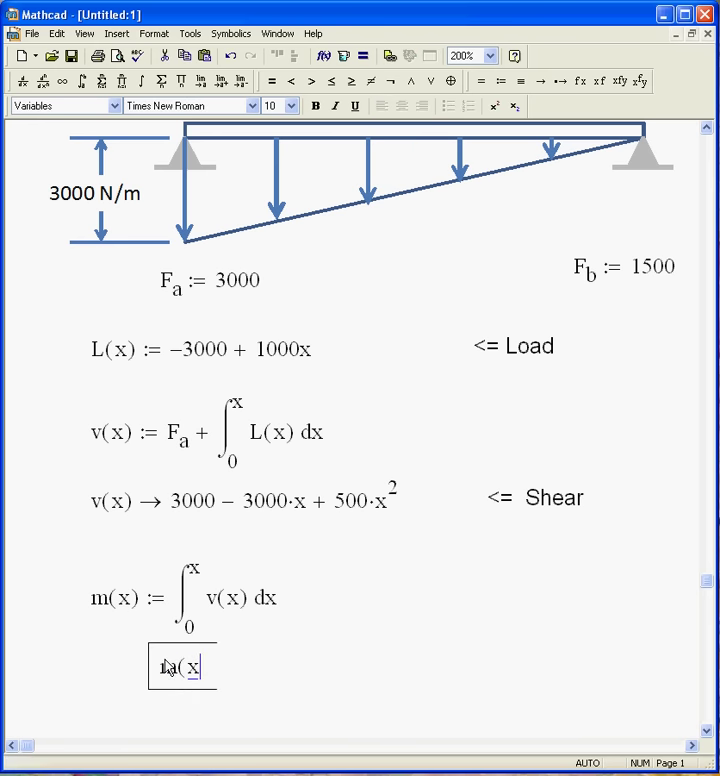
text())
key(ctrl+period)
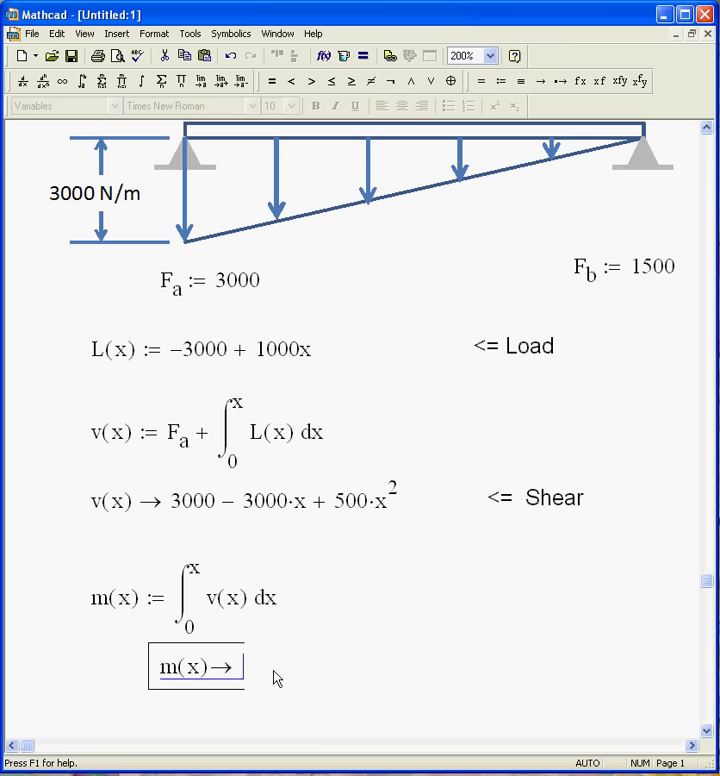
click(267, 701)
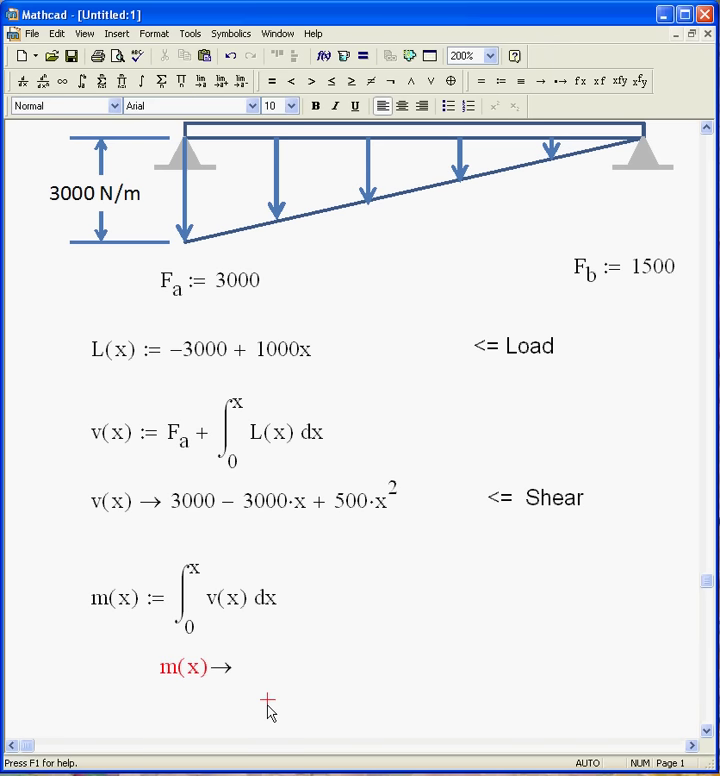
drag(275, 689, 156, 680)
key(Delete)
click(157, 673)
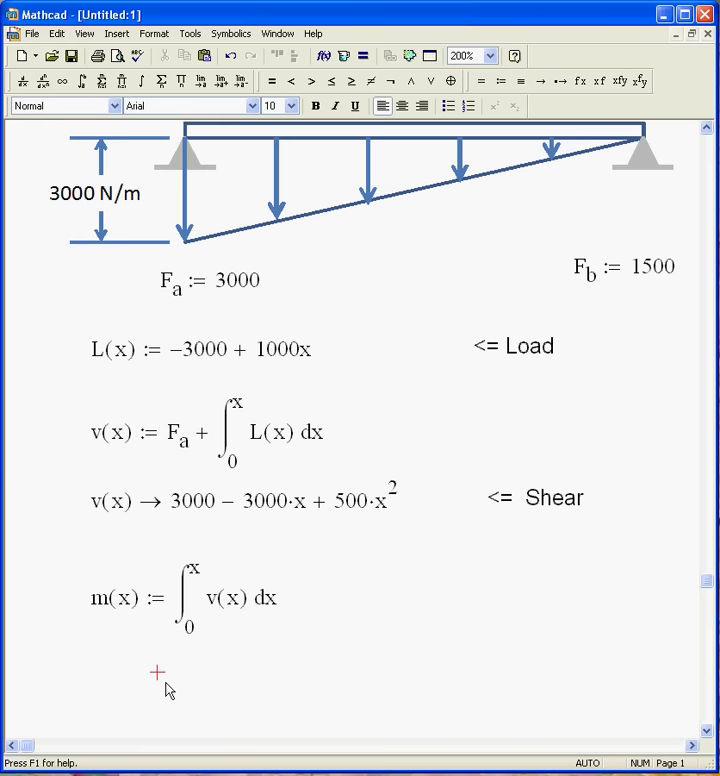
Copy the shear polynomial and paste it over v(x) in the moment integral.
drag(172, 503, 398, 507)
right_click(389, 504)
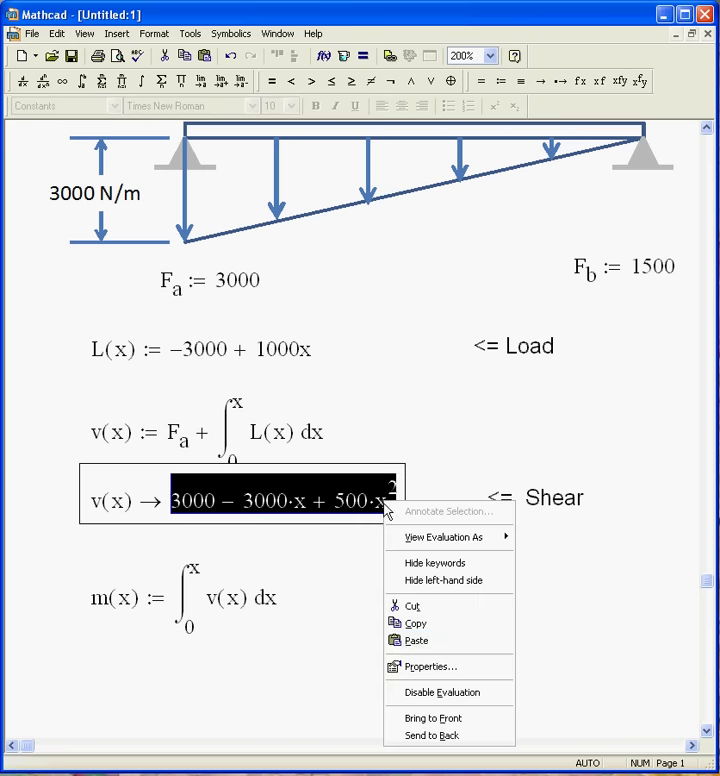
click(421, 625)
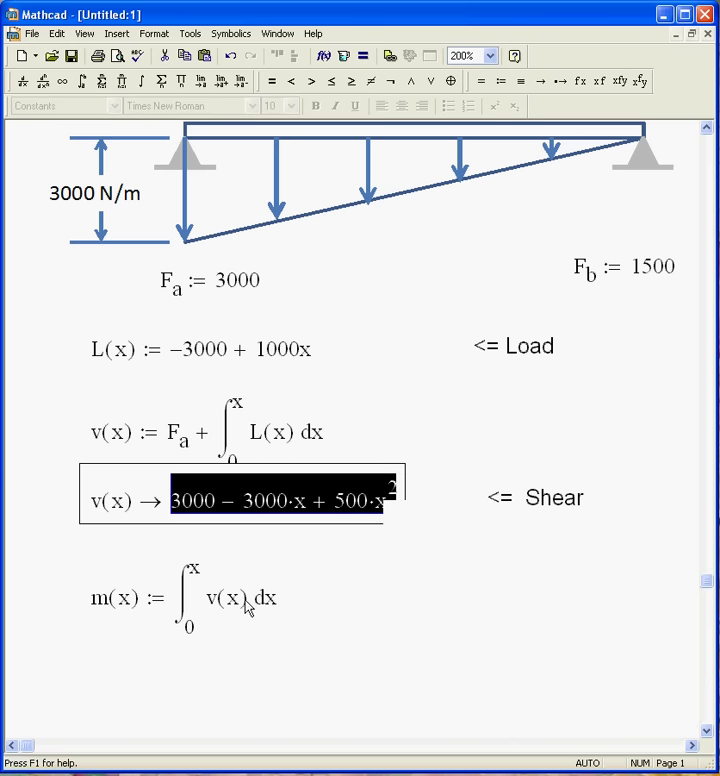
drag(245, 601, 218, 599)
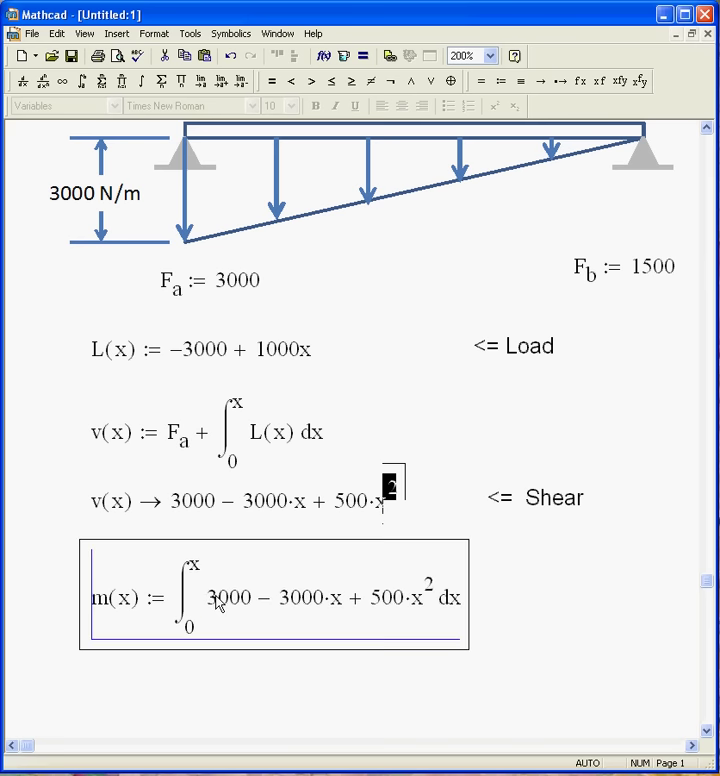
click(281, 658)
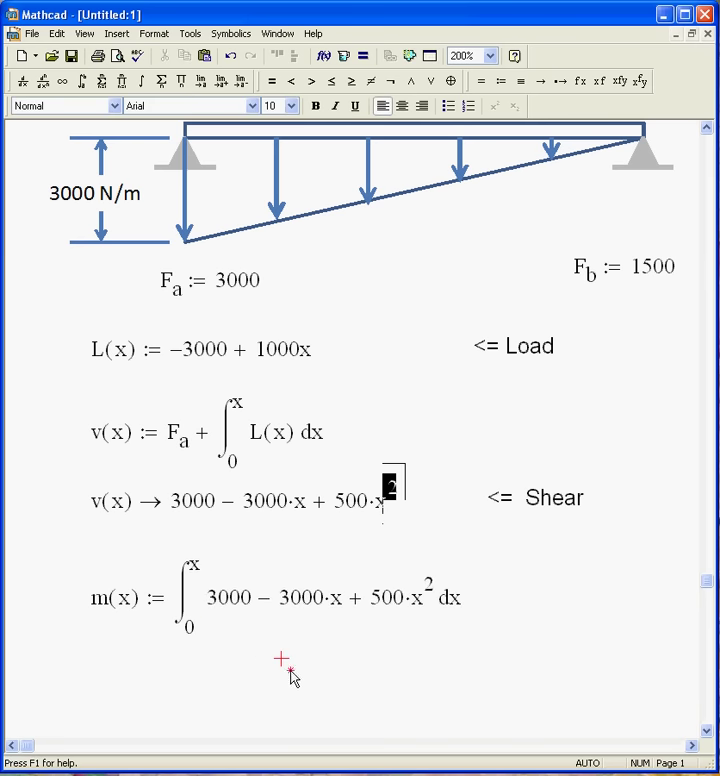
Evaluate m(x) symbolically to get 3000·x − 1500·x² + (500/3)·x³.
click(122, 685)
text(m(x))
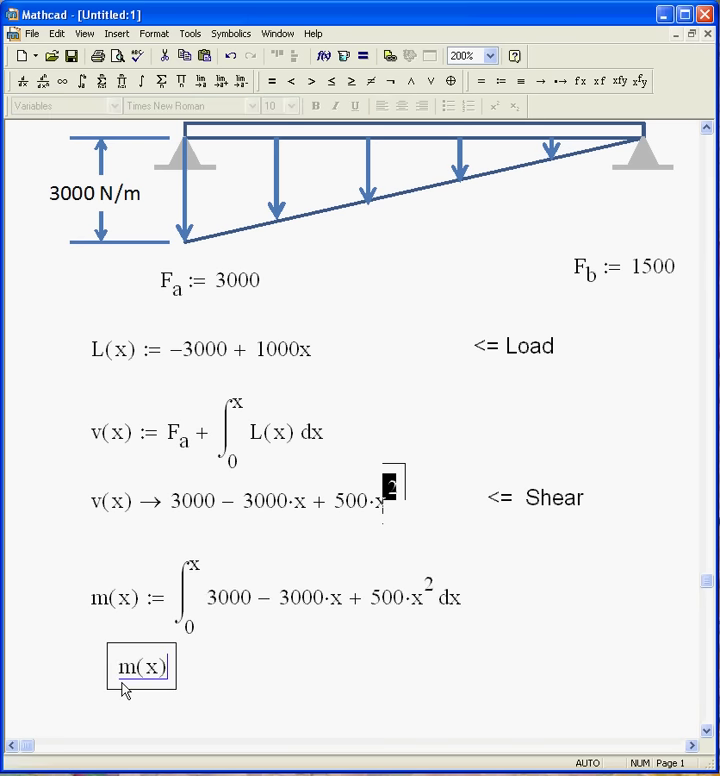
key(ctrl+period)
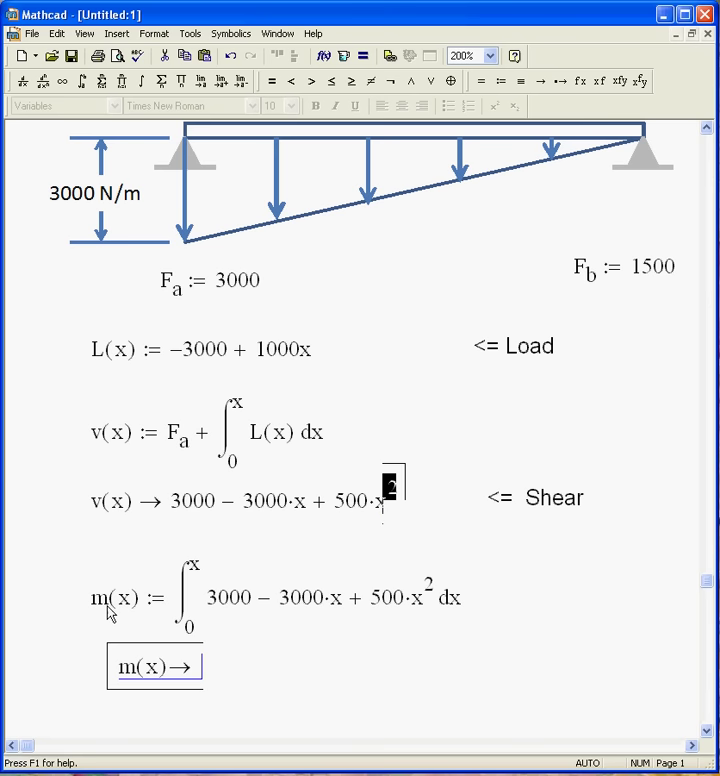
click(74, 631)
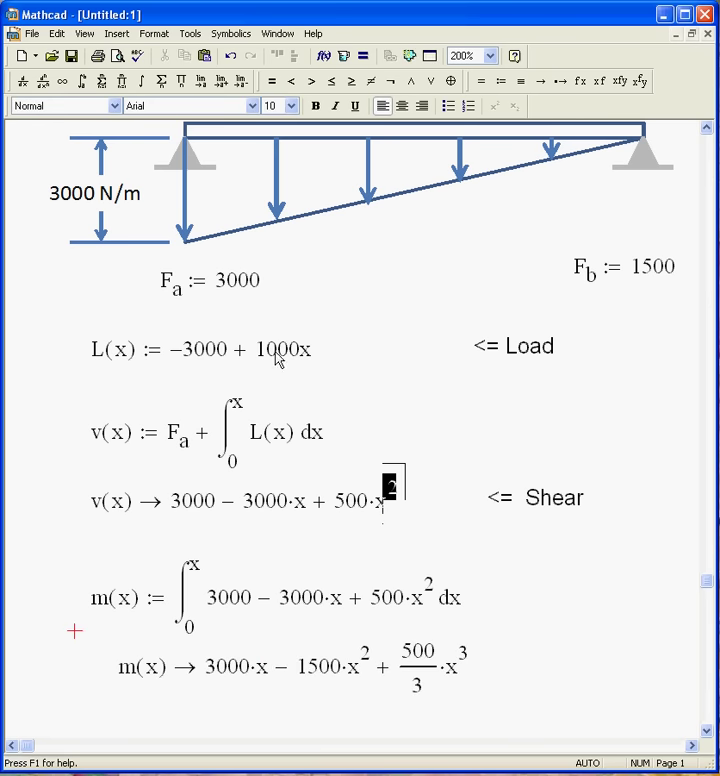
click(29, 568)
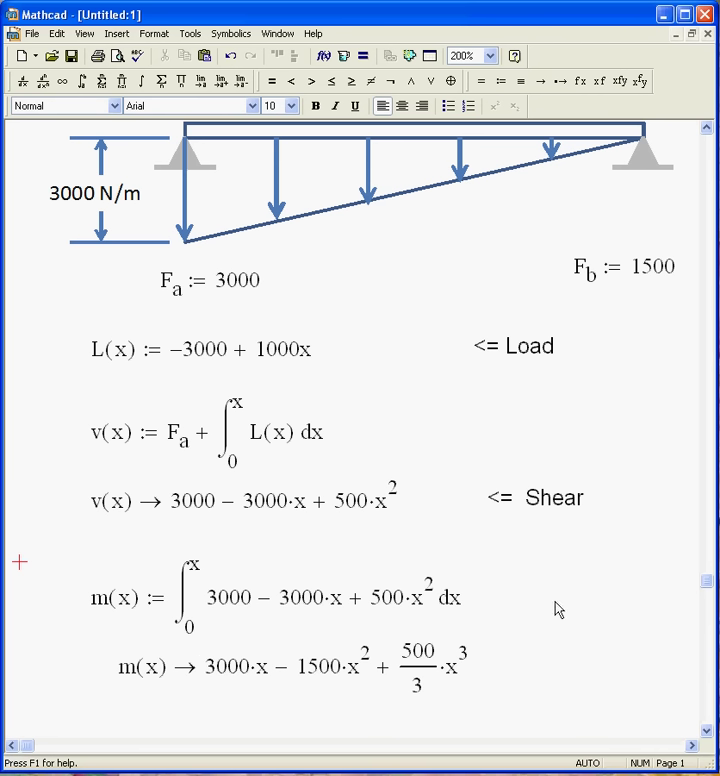
Add a "<= Moment" text label beside the m(x) result.
click(529, 672)
key(quotedbl)
text(<)
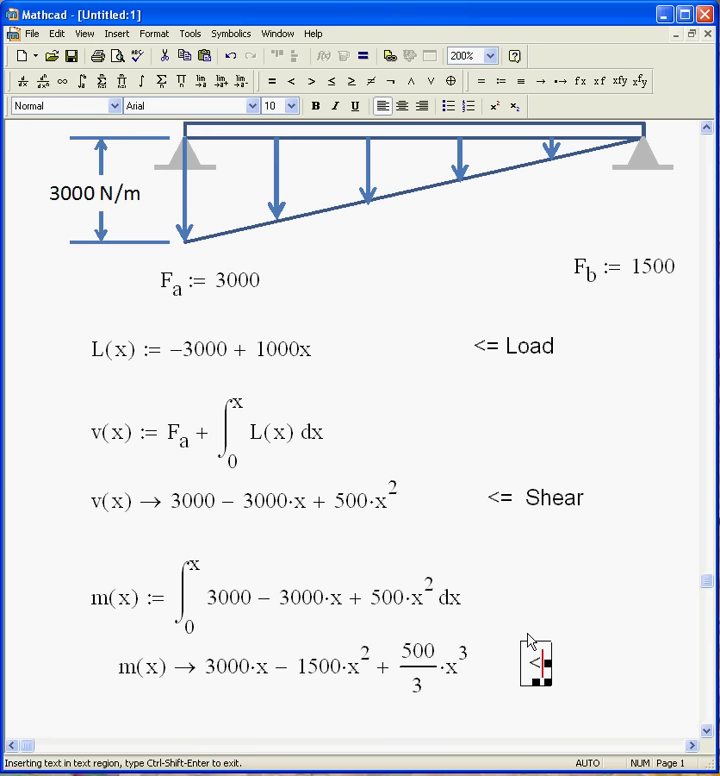
text(=  Moment)
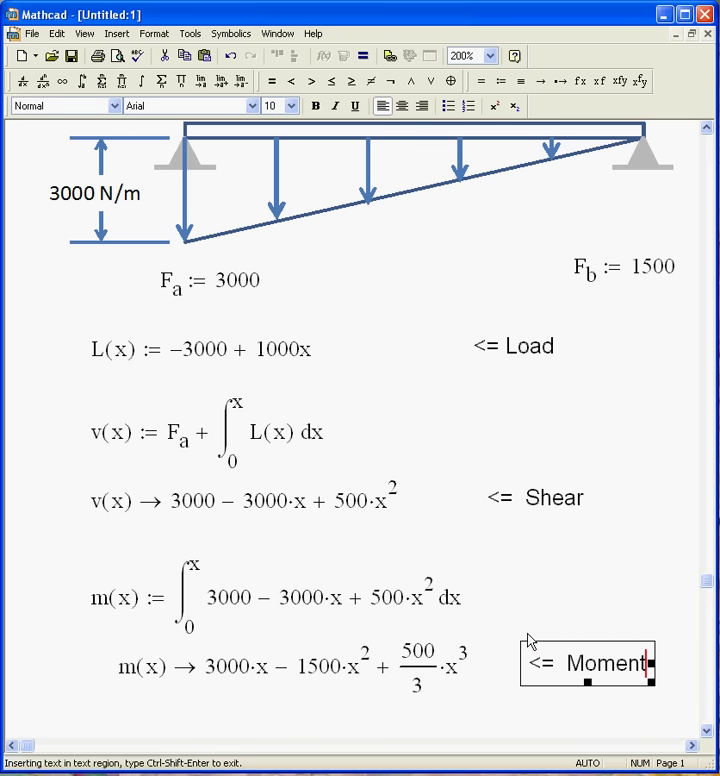
click(625, 521)
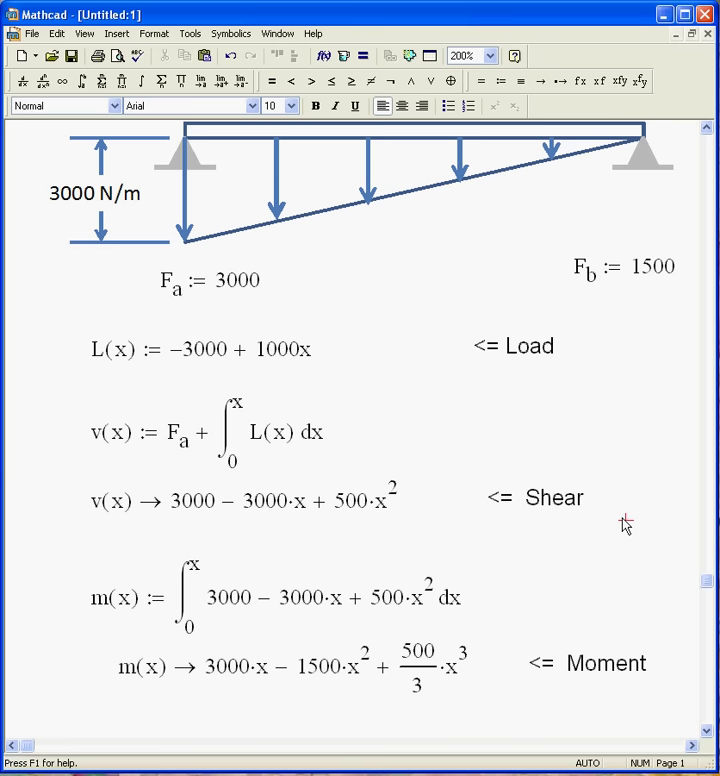
Insert an X-Y plot of L(x) against x at the top of page 2.
scroll(625, 521, down, 10)
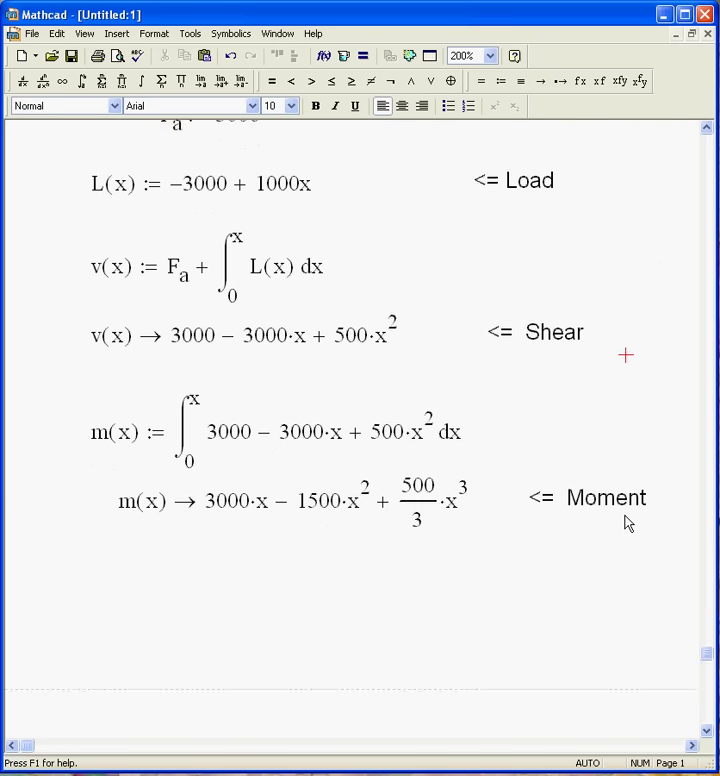
scroll(625, 521, down, 3)
click(102, 216)
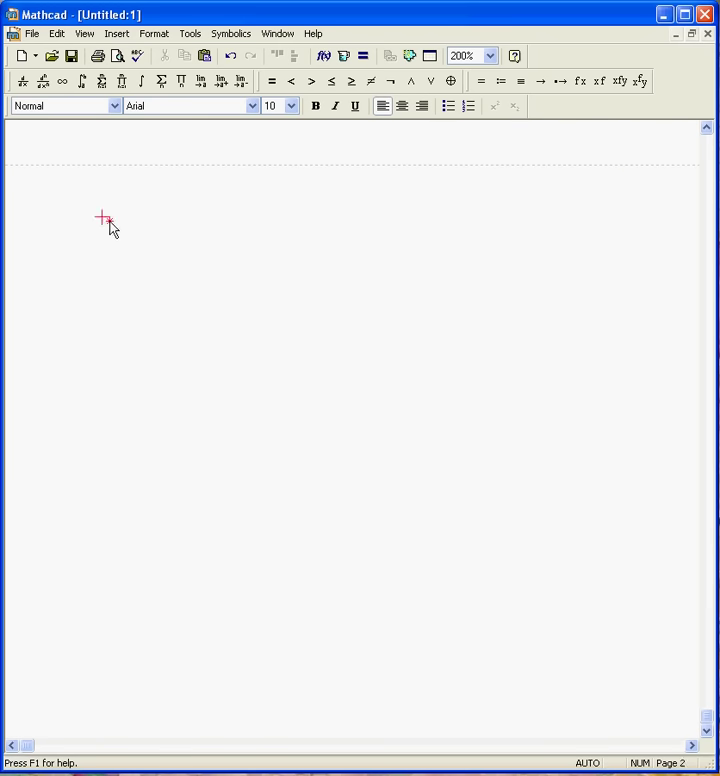
click(118, 34)
mouse_move(133, 56)
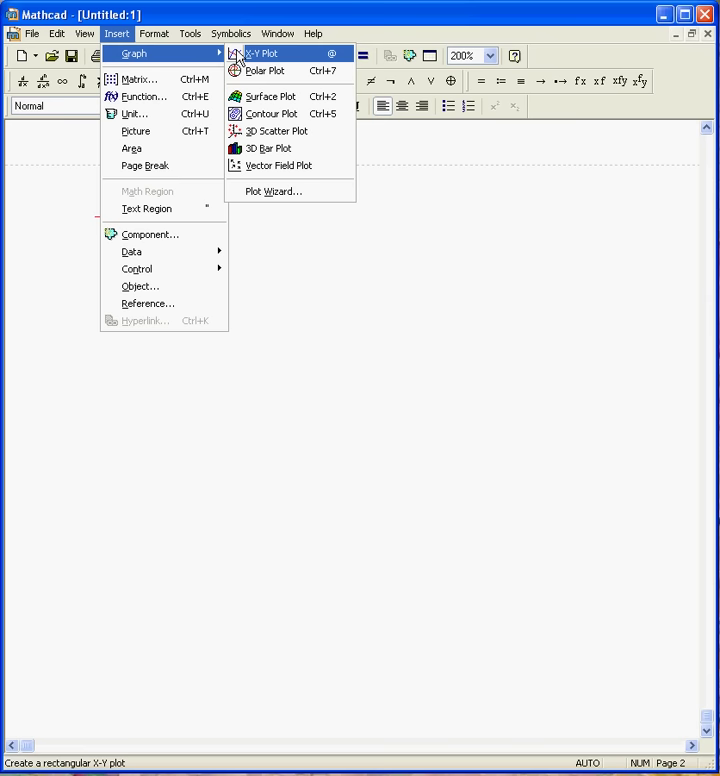
click(242, 55)
text(x)
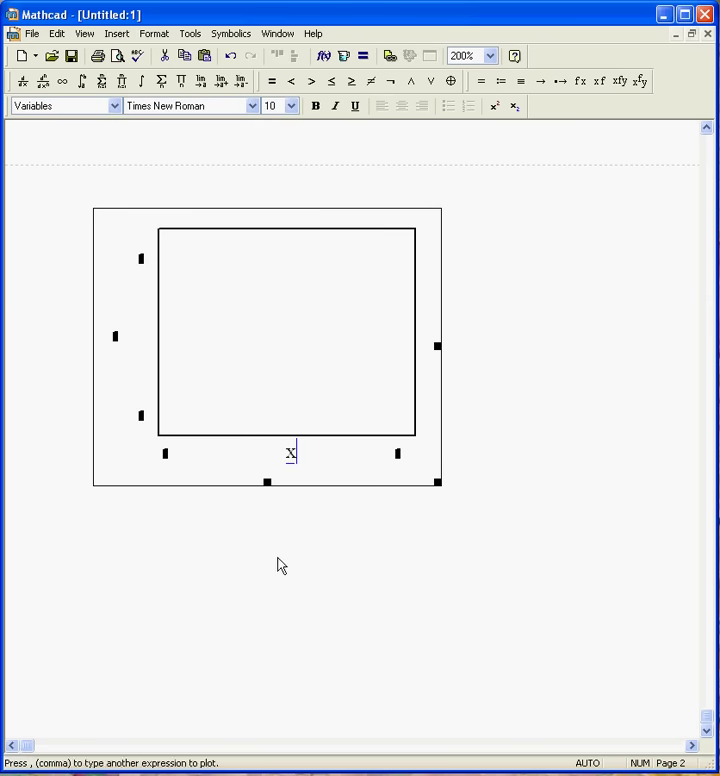
click(114, 333)
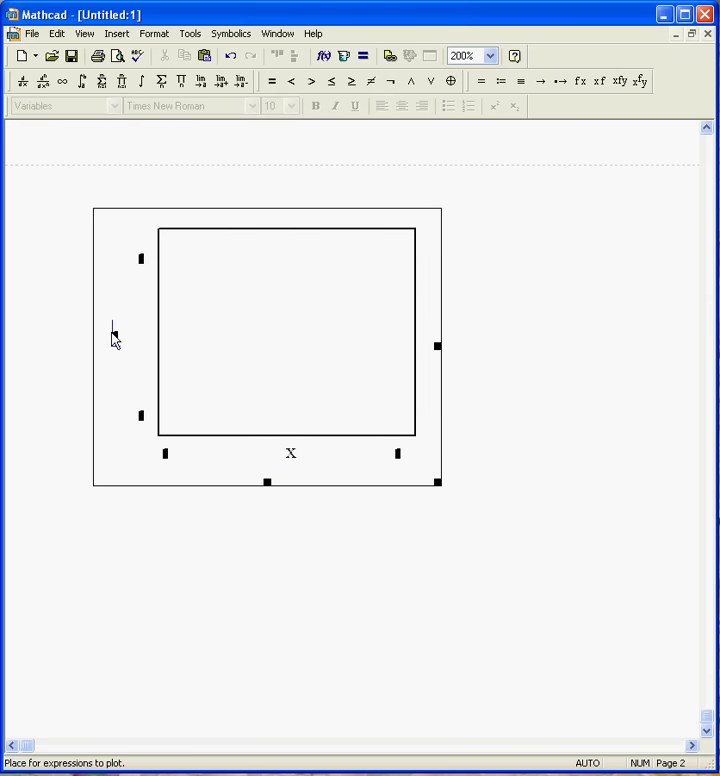
text(f(x)
click(160, 564)
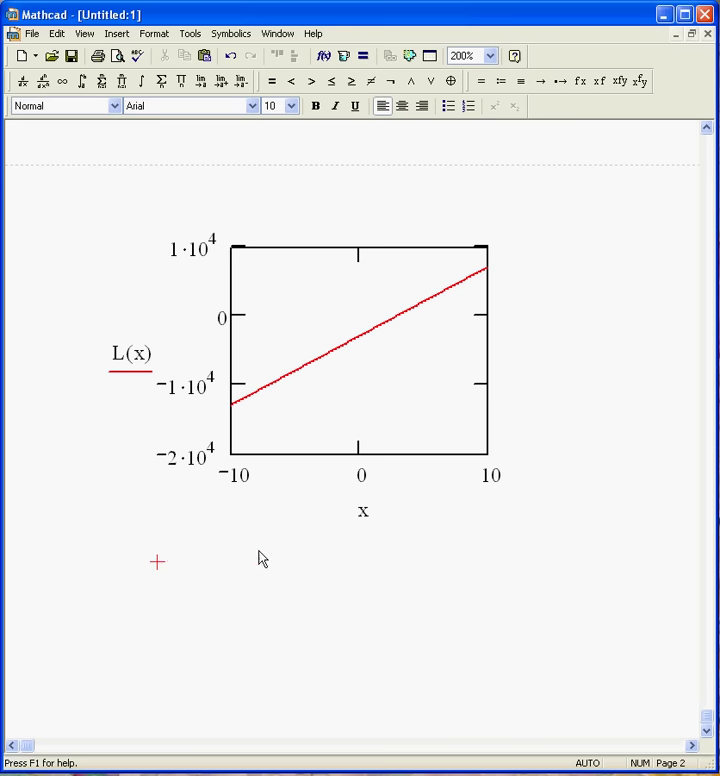
Change the plot's x-axis limits from -10 and 10 to 0 and 3.
click(252, 481)
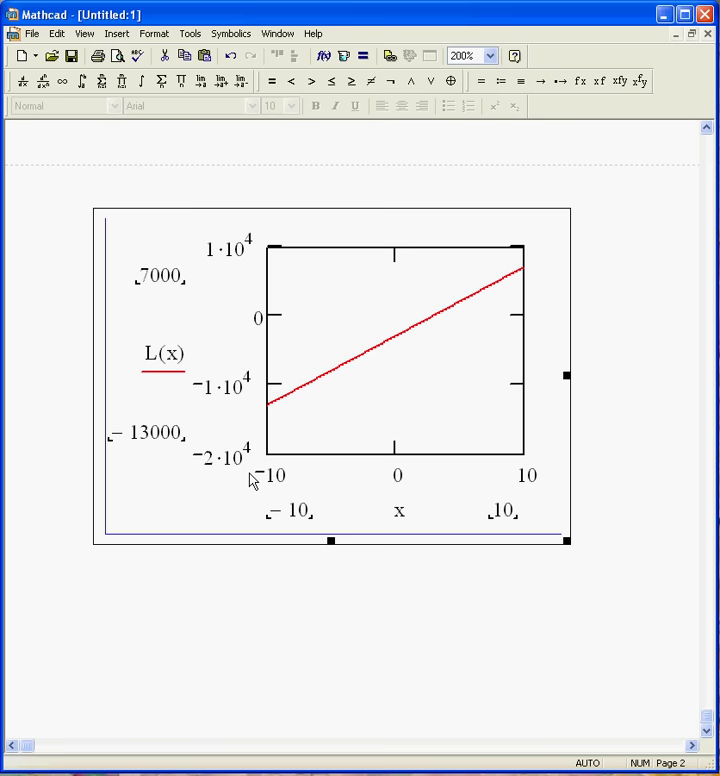
click(305, 513)
key(BackSpace)
key(BackSpace)
key(BackSpace)
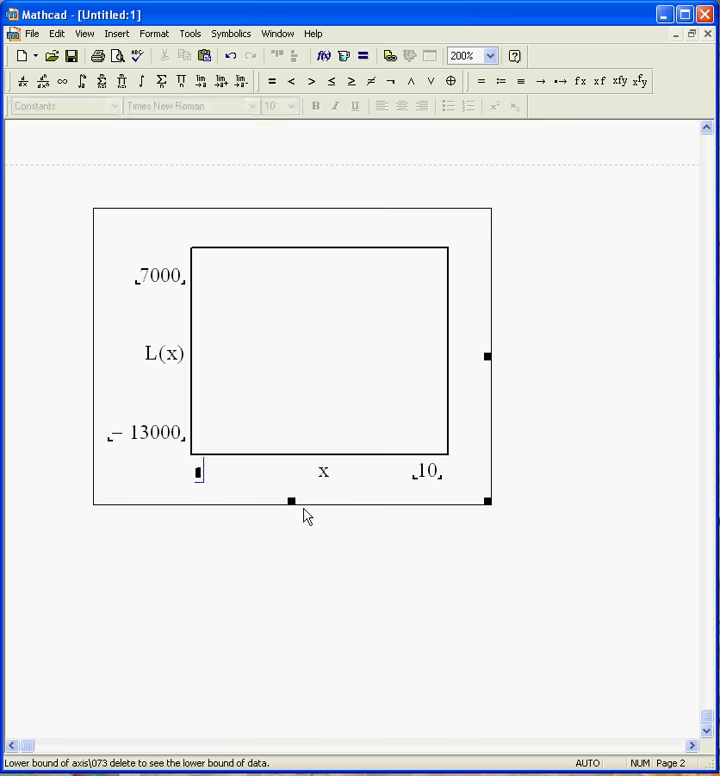
text(0)
click(440, 476)
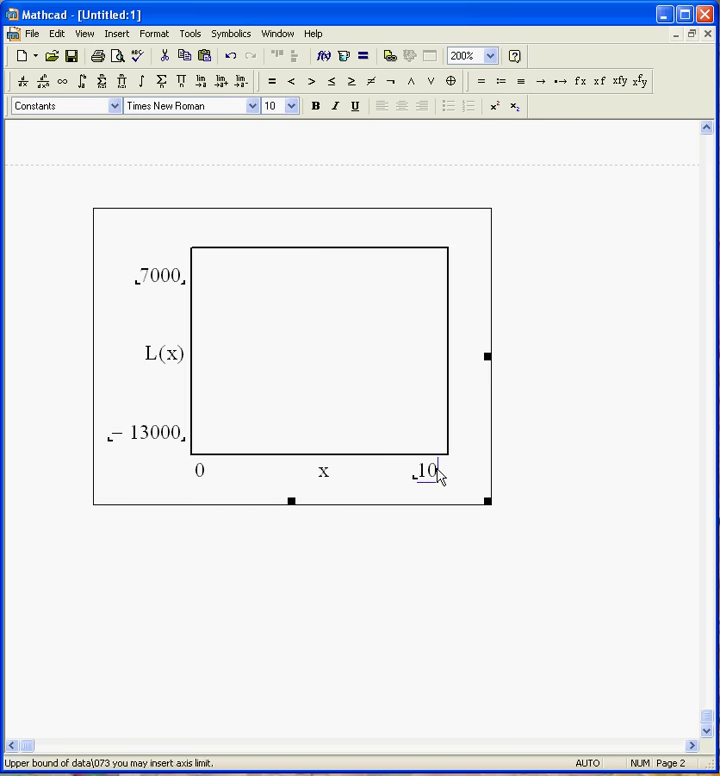
key(BackSpace)
key(BackSpace)
text(3)
click(430, 554)
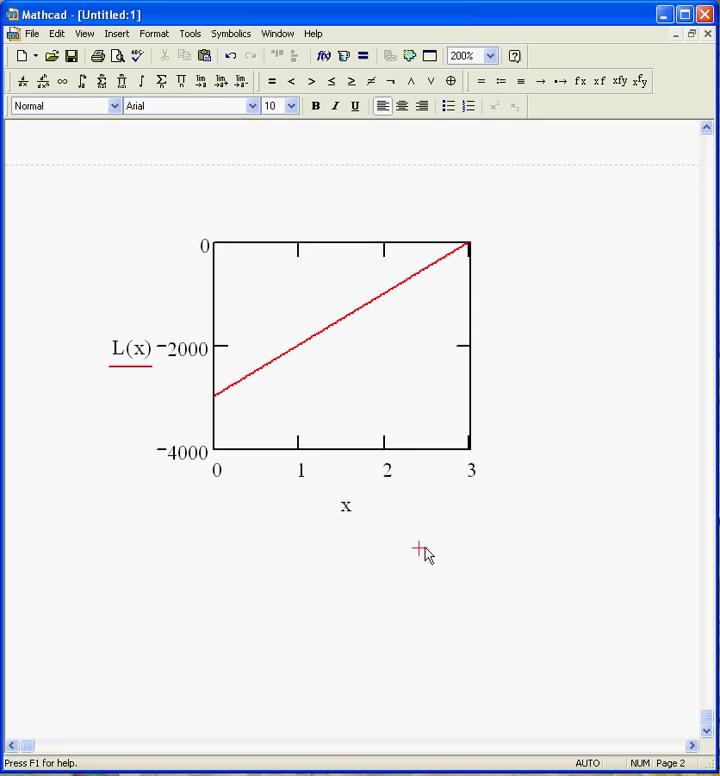
Turn on x- and y-axis grid lines in the L(x) plot's format settings.
double_click(393, 421)
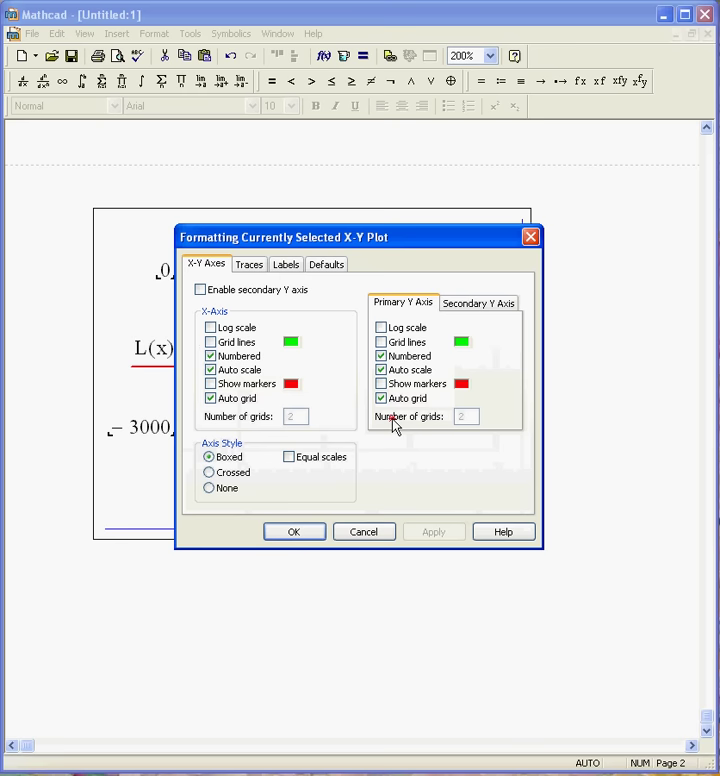
click(210, 341)
click(381, 341)
click(417, 531)
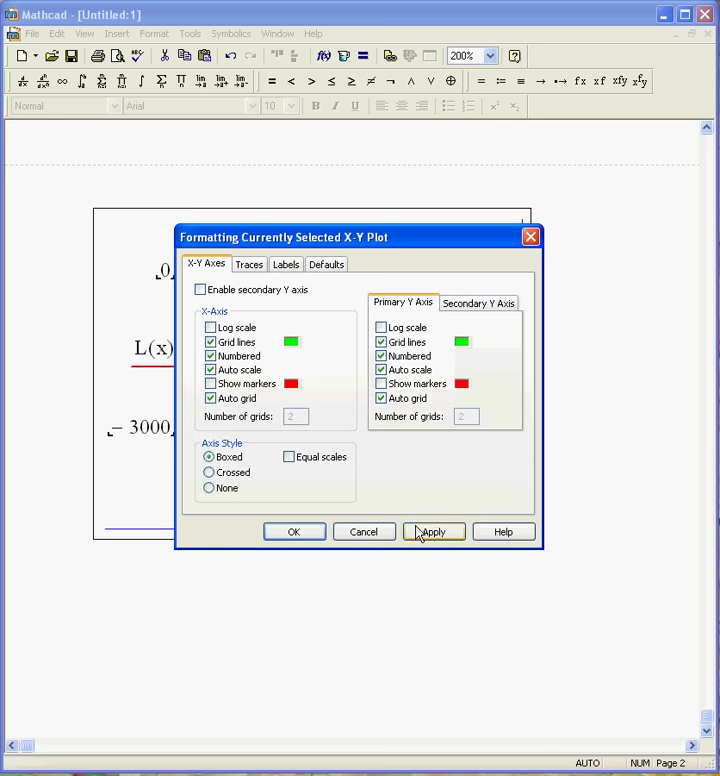
click(296, 532)
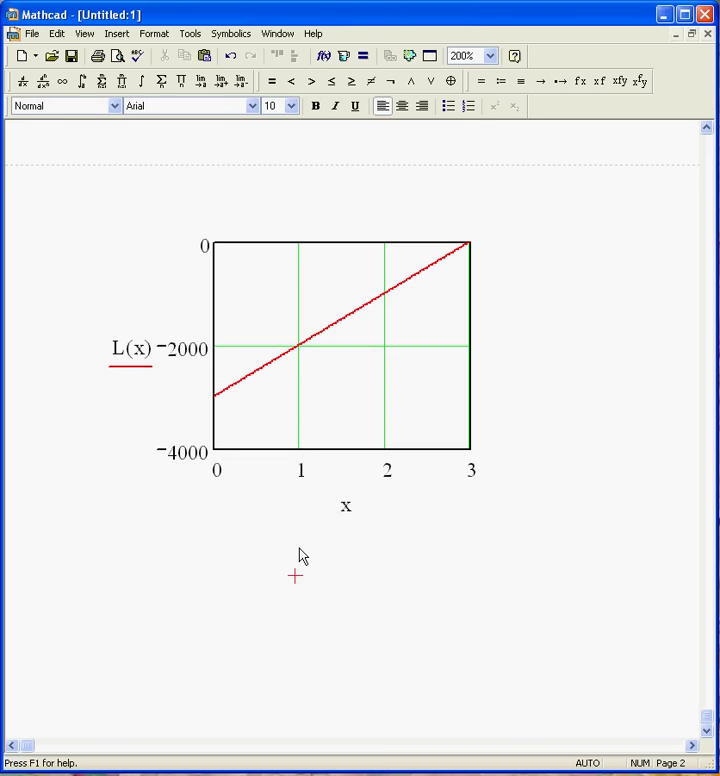
Reshape the L(x) plot into a short, wide strip, moved up and left, then select it.
click(232, 432)
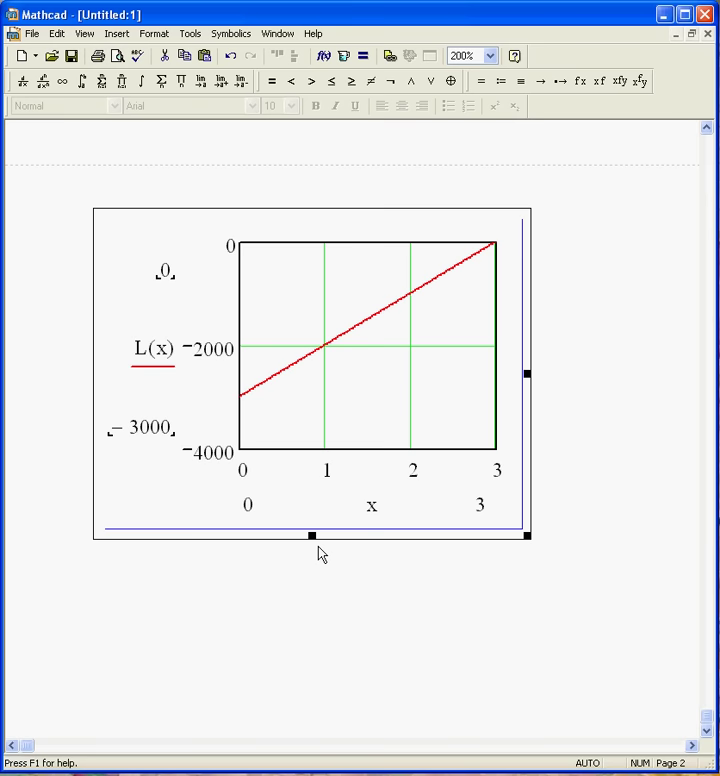
drag(312, 538, 312, 478)
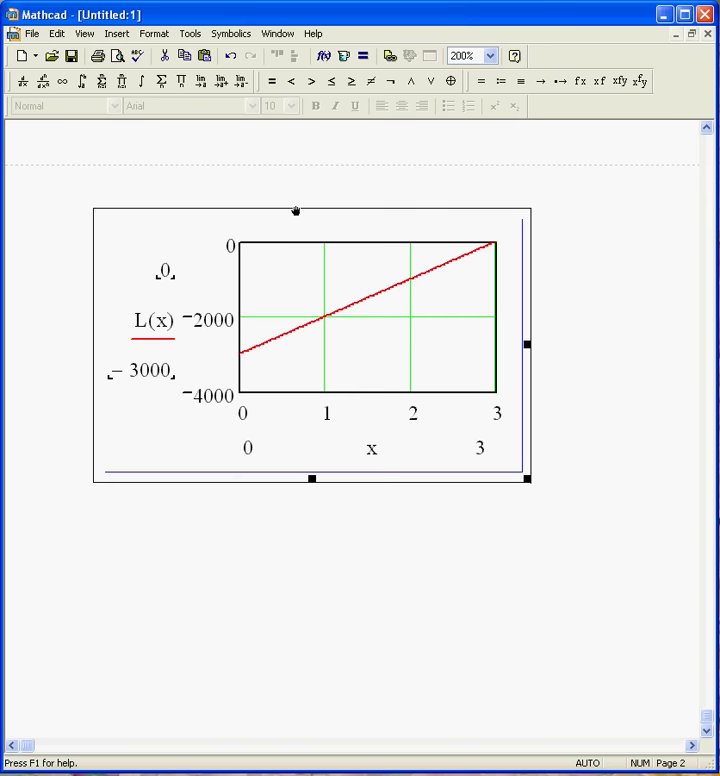
drag(295, 210, 222, 180)
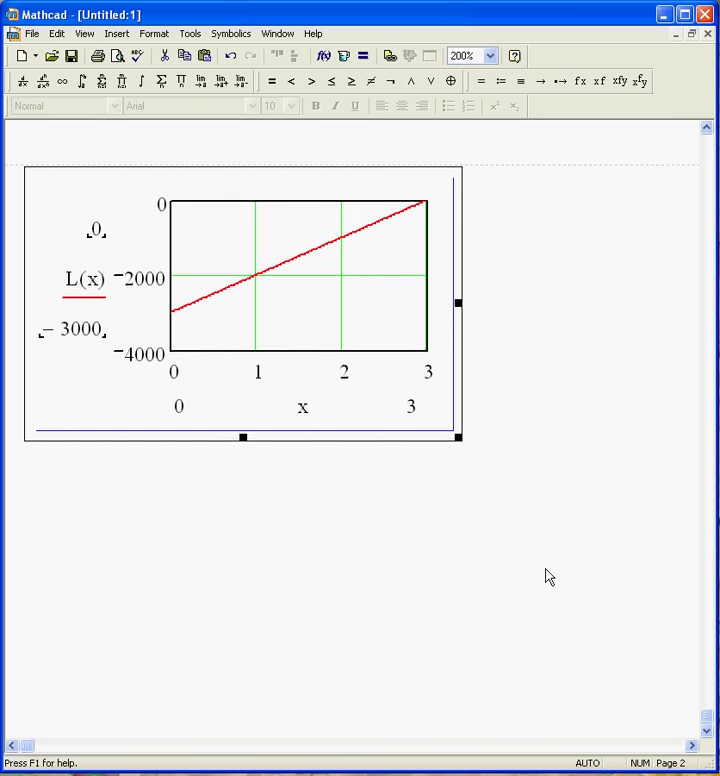
scroll(549, 576, down, 2)
scroll(490, 400, up, 1)
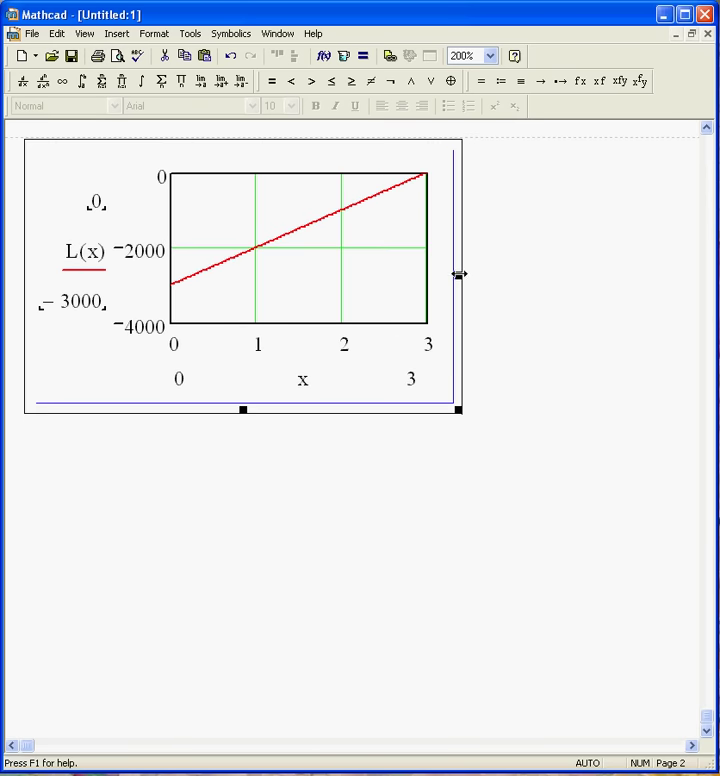
drag(459, 275, 677, 273)
click(488, 521)
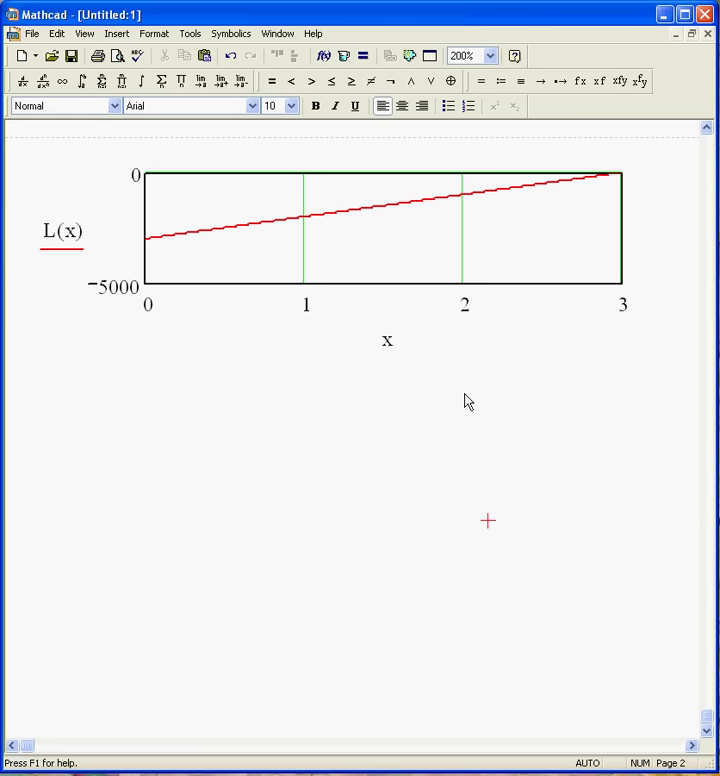
click(43, 385)
drag(205, 371, 218, 272)
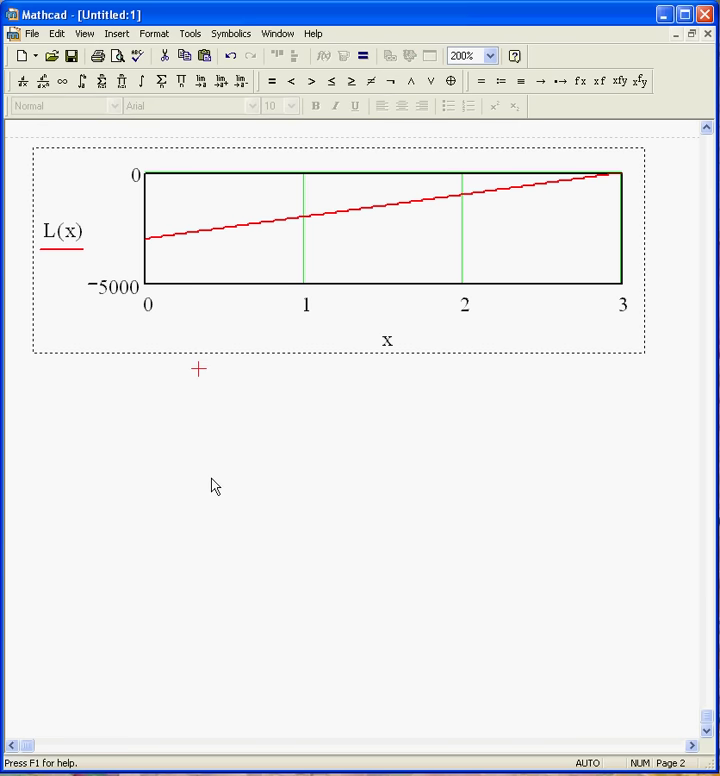
Paste a copy of the L(x) plot below it and change it to plot v(x).
click(36, 390)
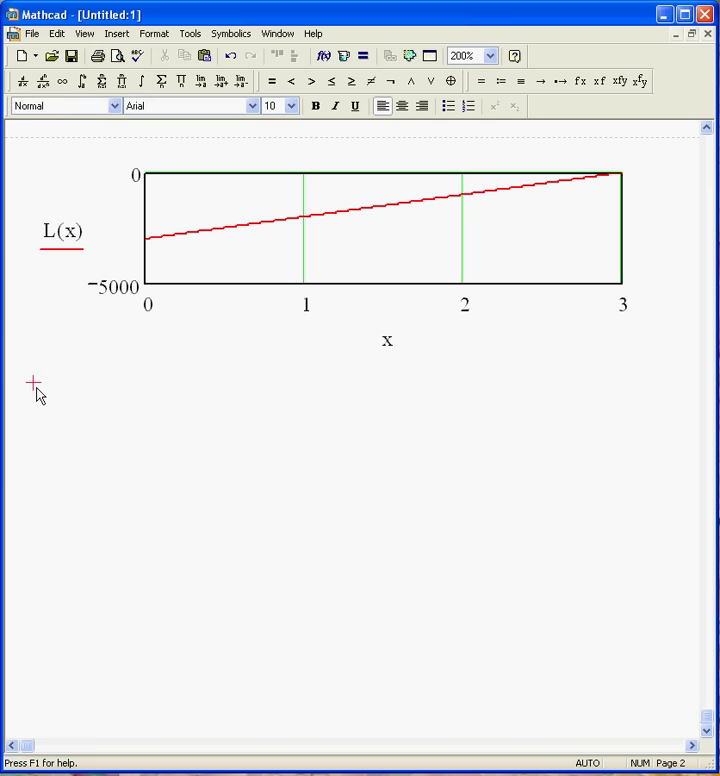
key(ctrl+v)
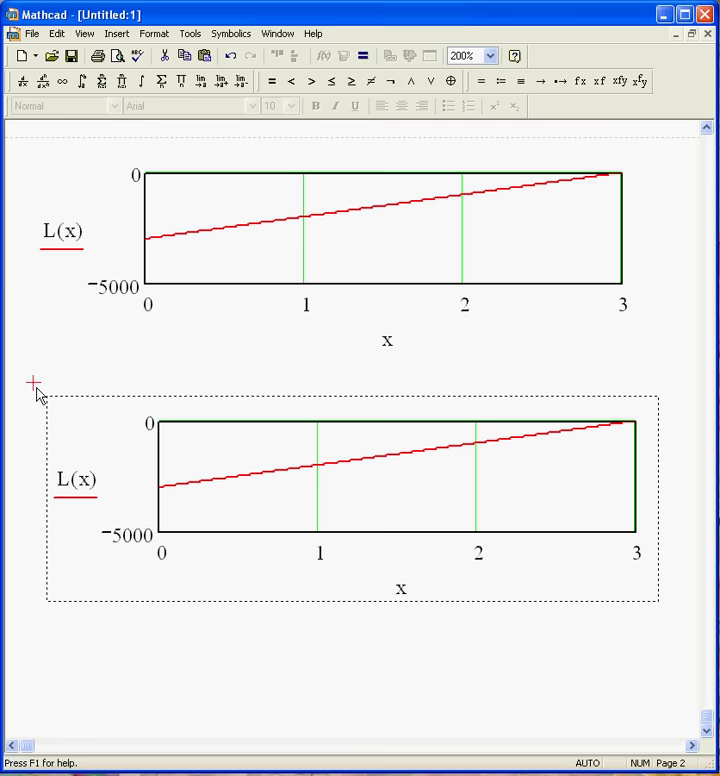
drag(66, 399, 45, 358)
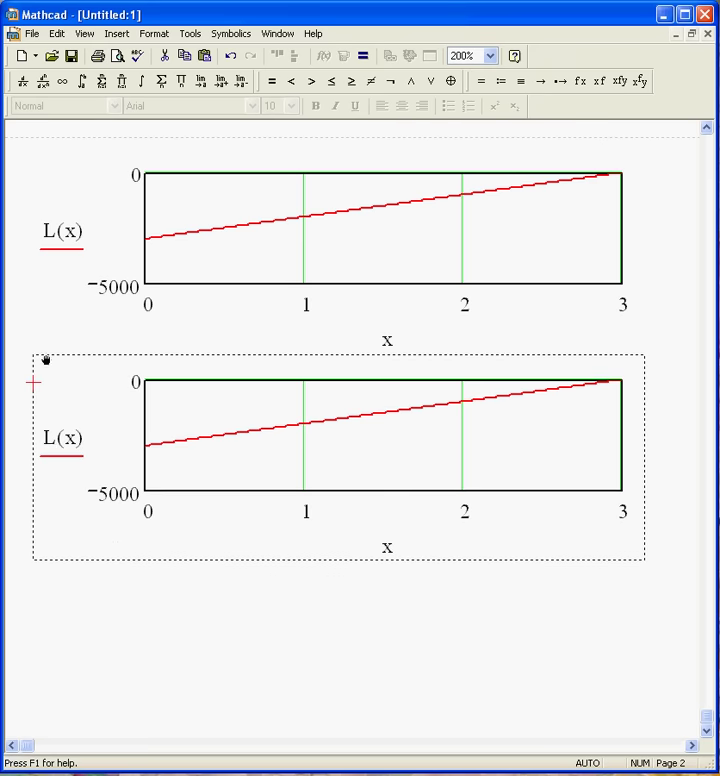
click(87, 630)
click(60, 452)
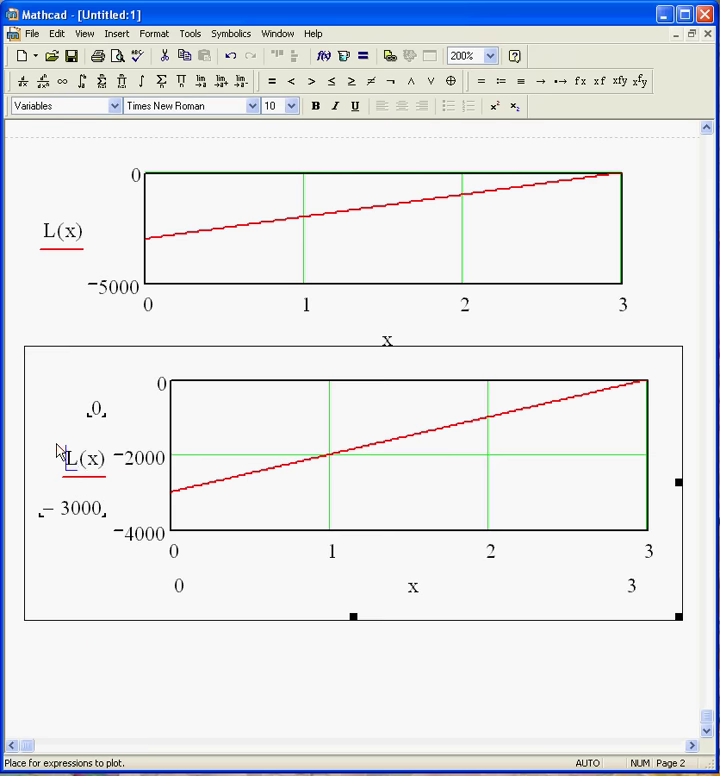
double_click(79, 466)
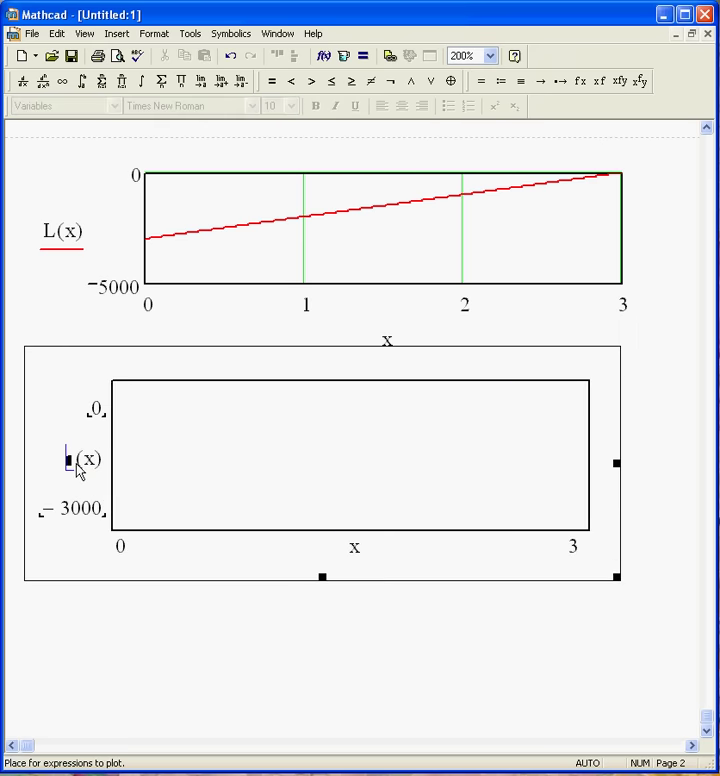
text(v)
click(157, 617)
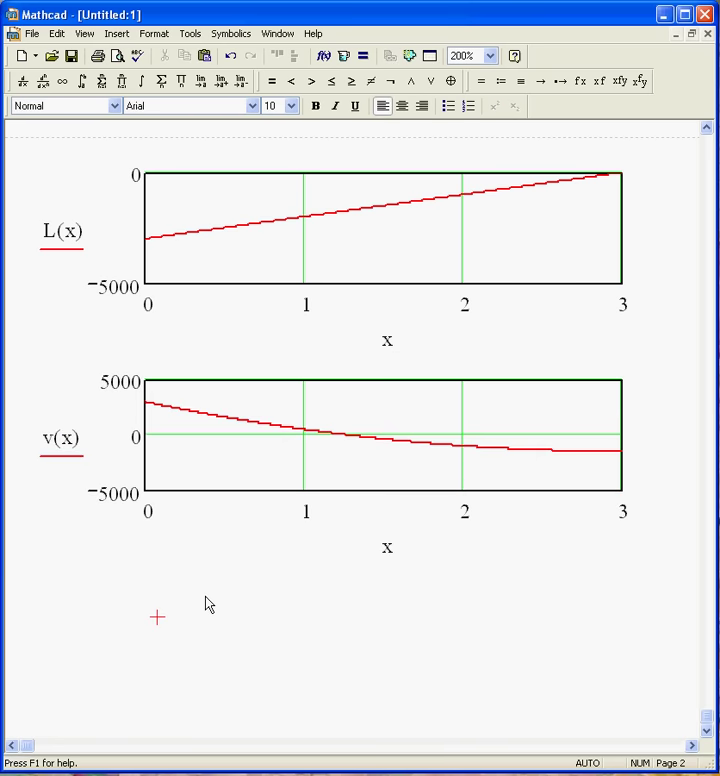
Paste a third copy under the v(x) plot, change it to m(x), and align it.
click(48, 565)
key(ctrl+v)
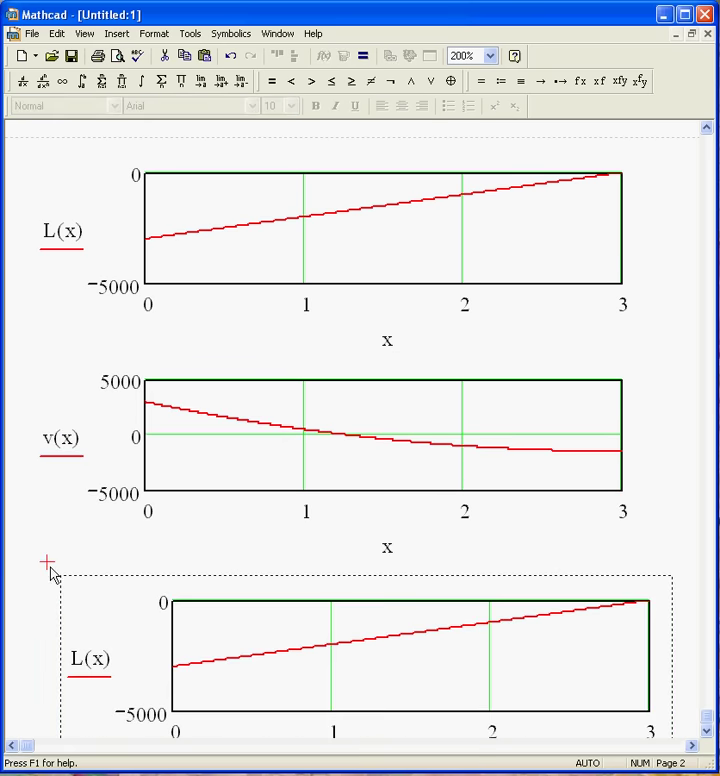
drag(92, 576, 68, 553)
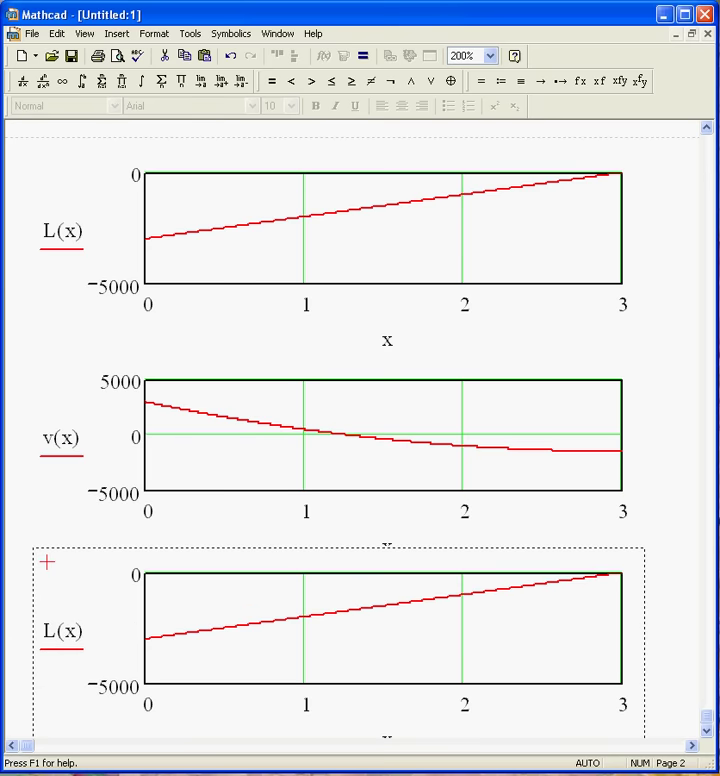
click(31, 648)
click(54, 641)
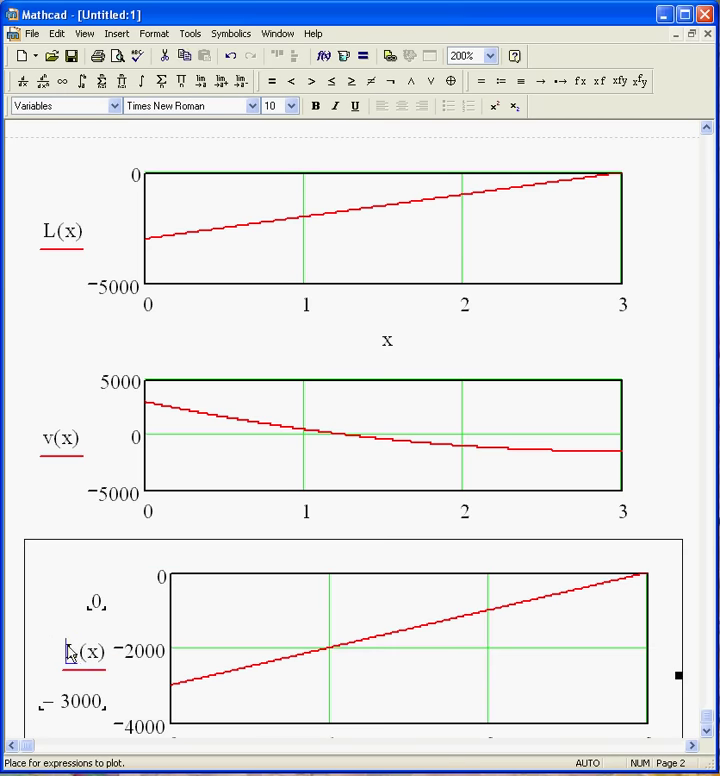
double_click(79, 654)
text(m)
click(14, 528)
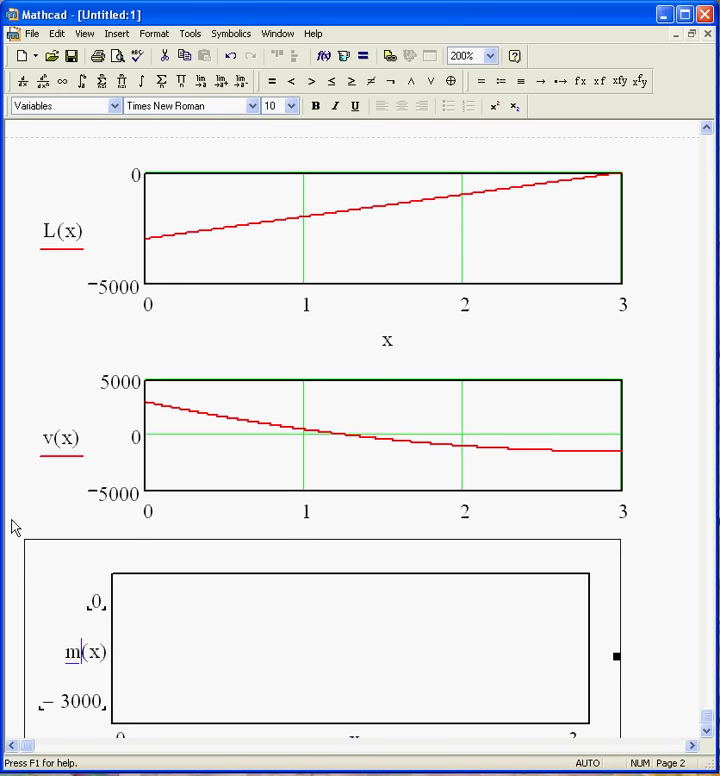
click(170, 613)
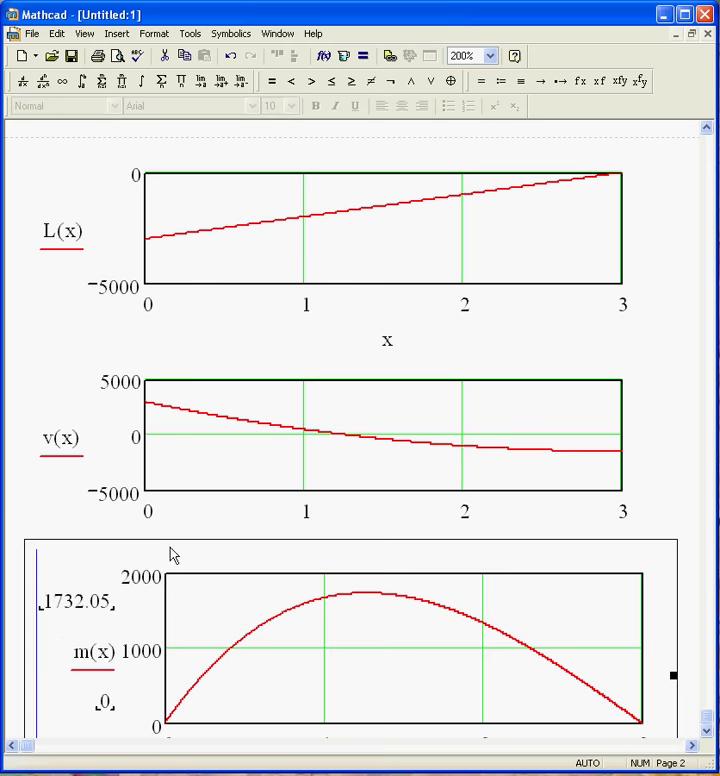
drag(172, 548, 186, 551)
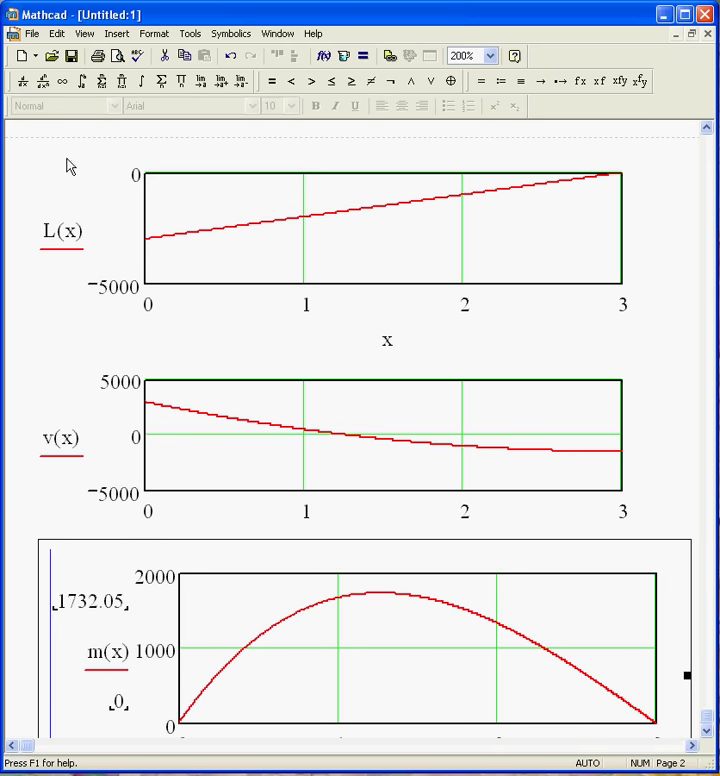
click(38, 143)
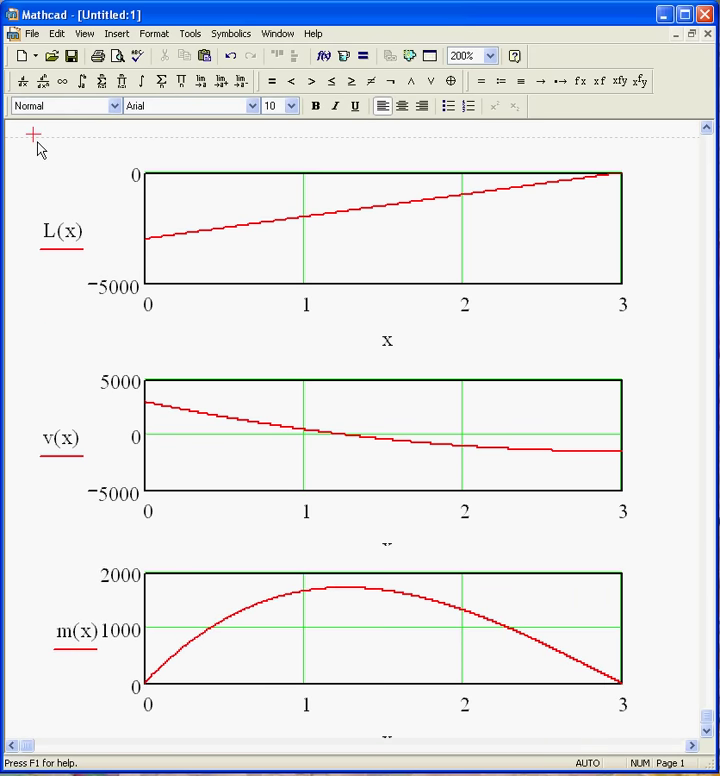
scroll(35, 140, down, 1)
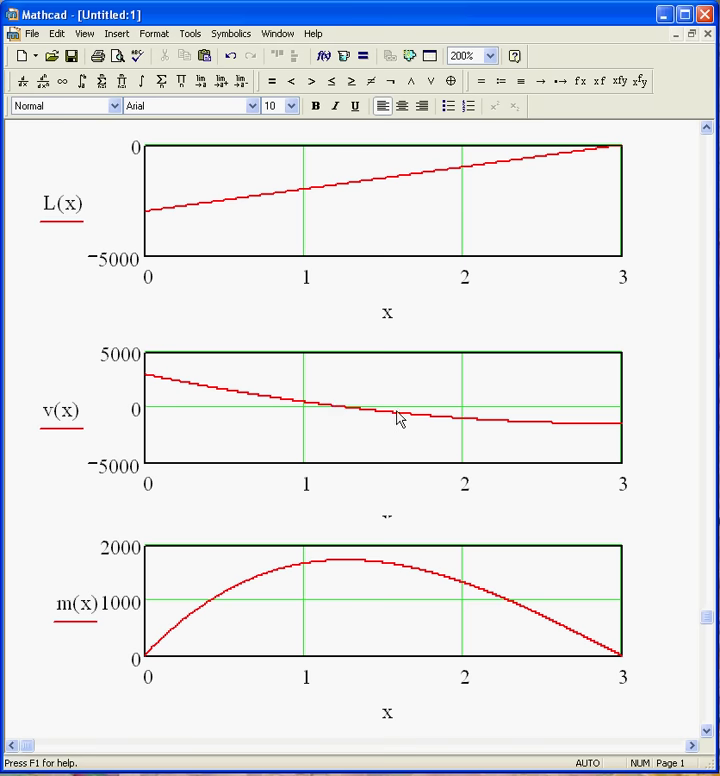
scroll(336, 565, down, 3)
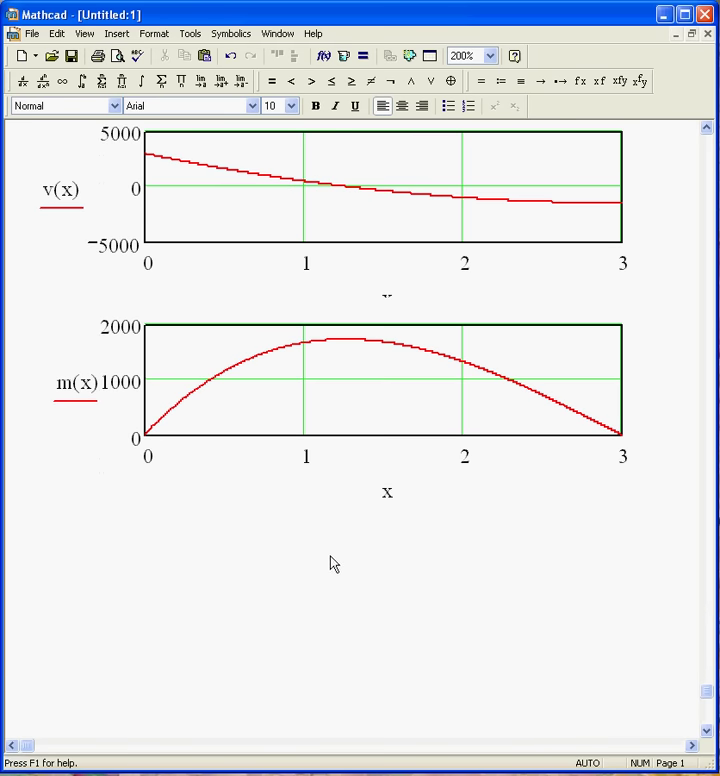
Enter the guess x := 1 and evaluate root(v(x),x) = 1.268 beside it.
click(72, 567)
text(x)
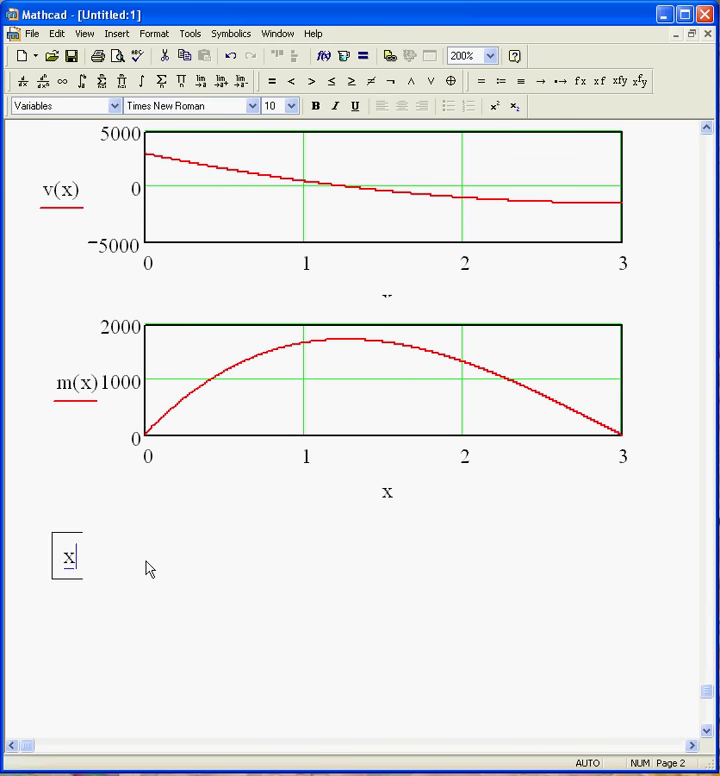
text( := 1)
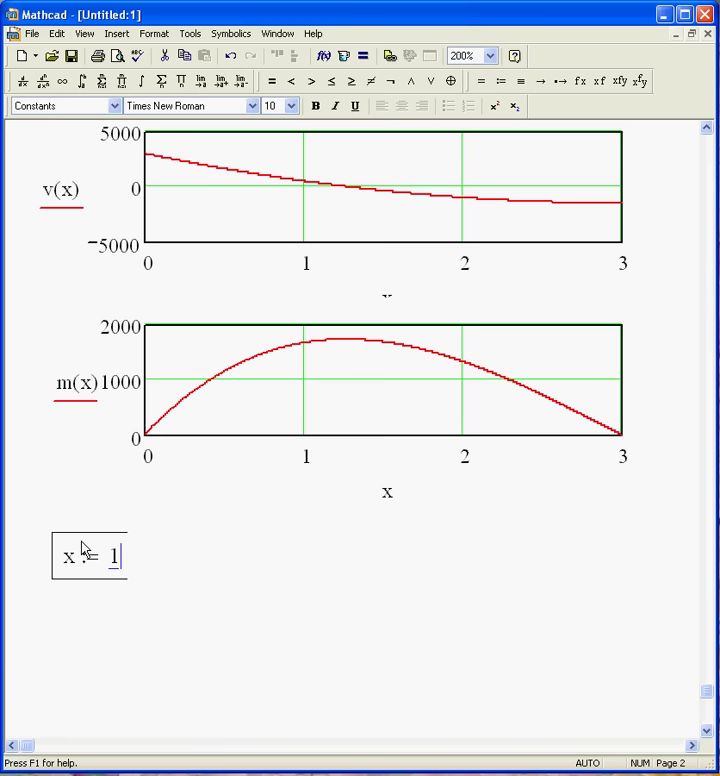
click(214, 550)
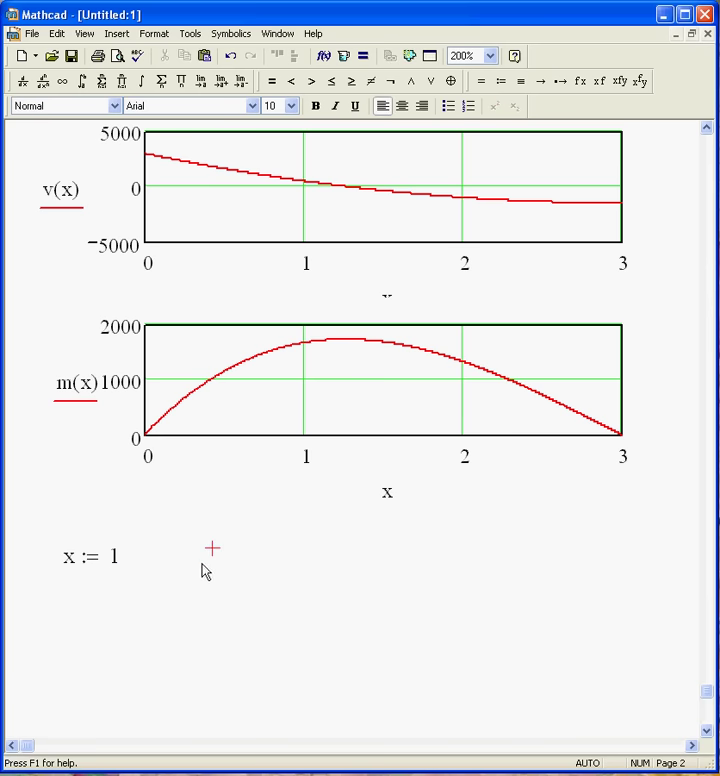
click(200, 562)
text(root()
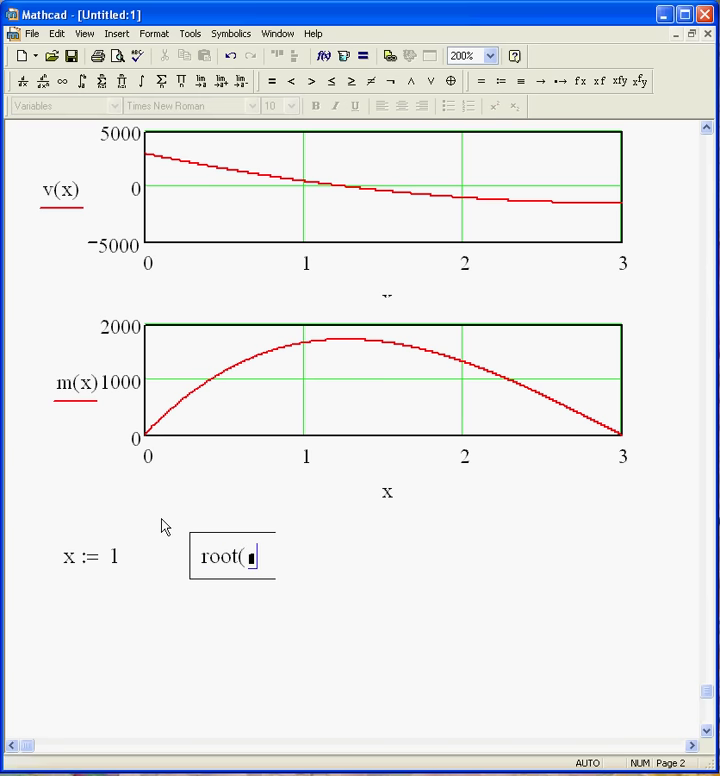
text(v(x)，x))
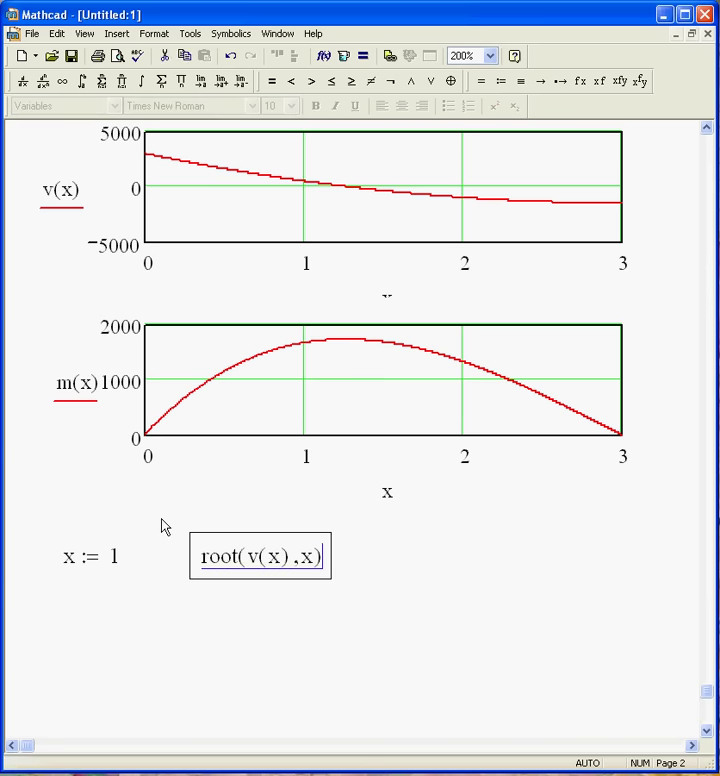
text(= 1.268)
click(295, 617)
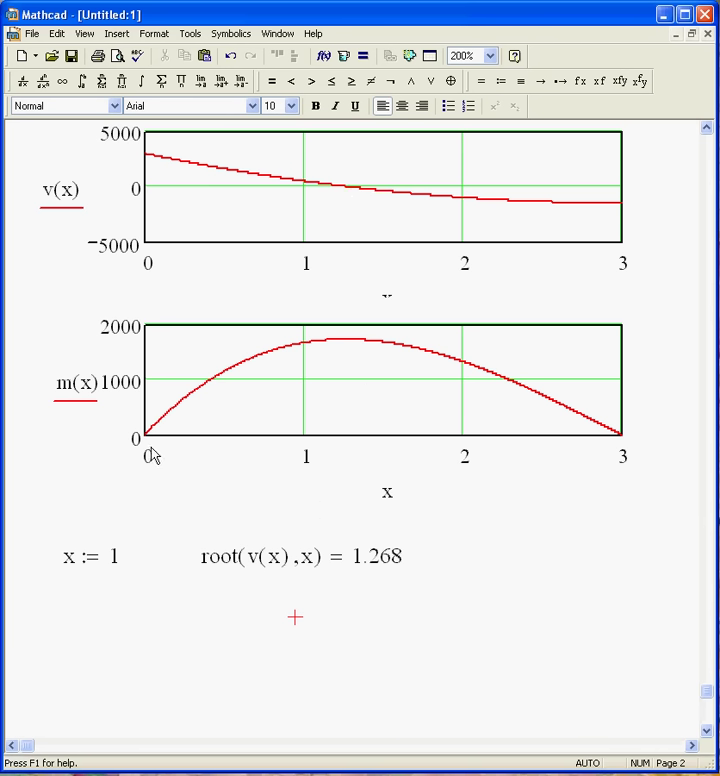
Below, start evaluating the moment with m(1.268) =.
click(149, 653)
click(149, 649)
text(m()
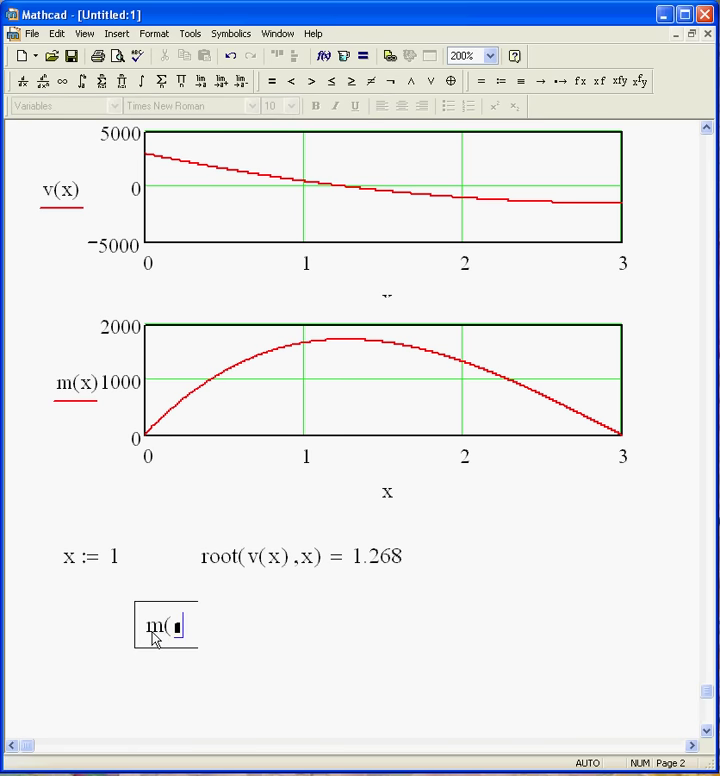
text(1.2)
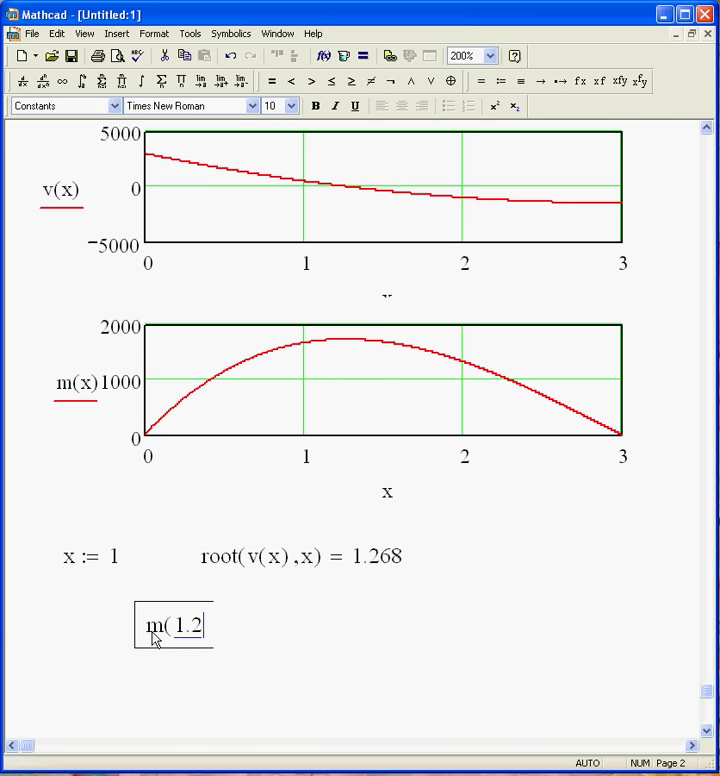
text(68) )
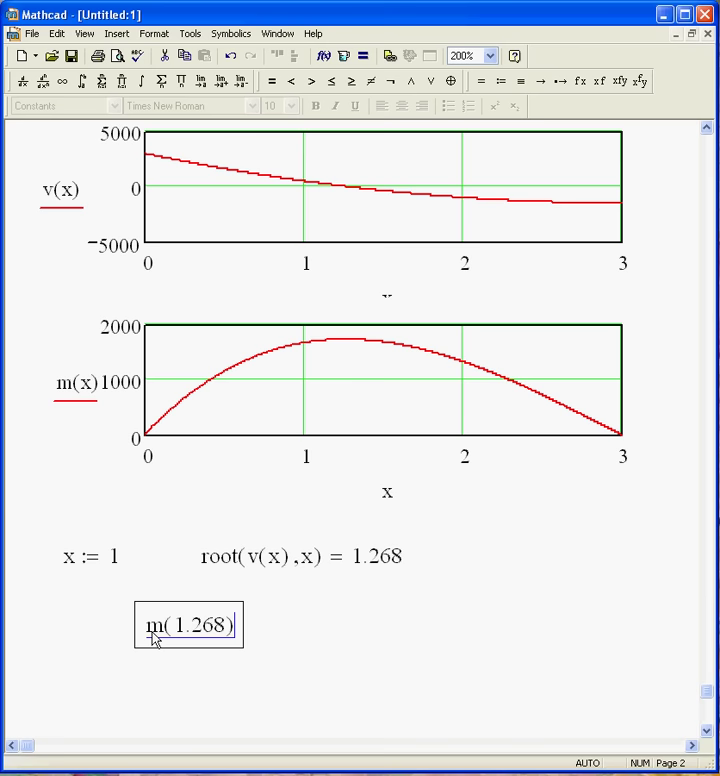
text(= 1732.051)
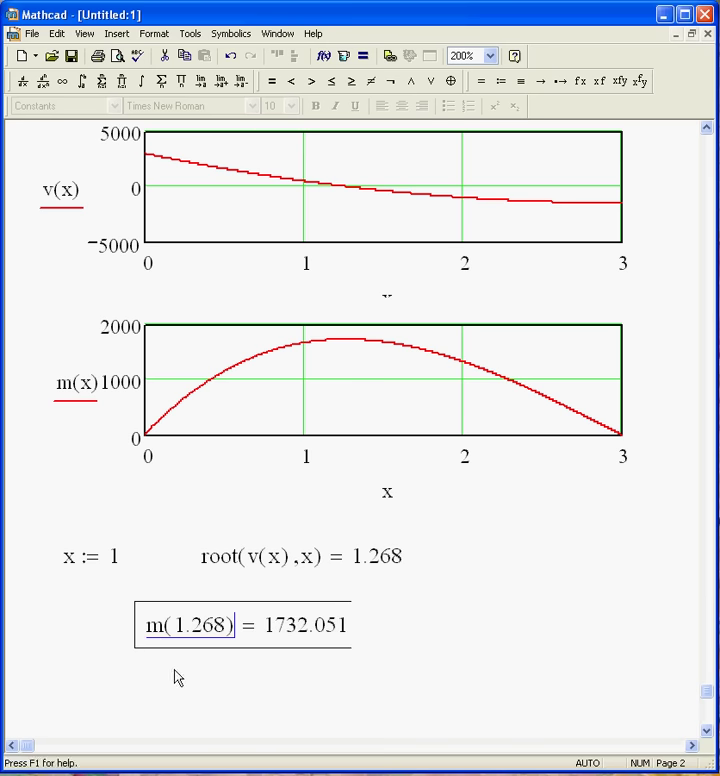
Delete the m(1.268) and root(v(x),x) regions.
click(391, 631)
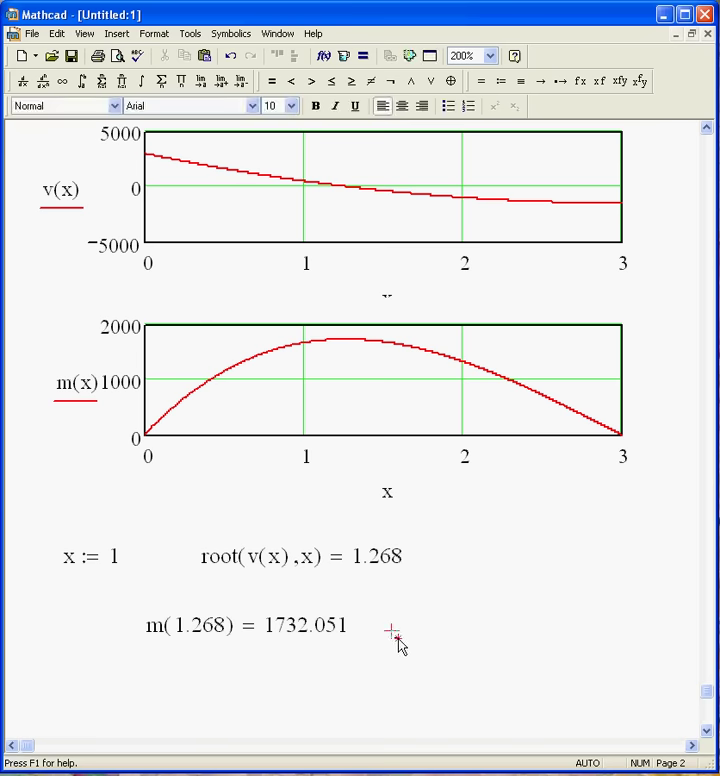
drag(398, 644, 303, 640)
key(Delete)
click(395, 568)
drag(395, 568, 272, 568)
click(308, 630)
click(321, 566)
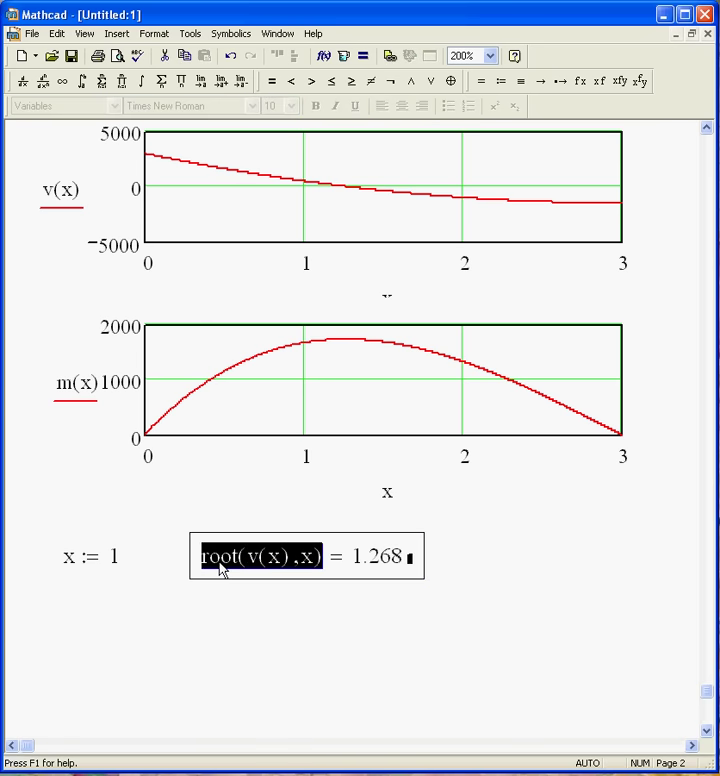
key(Delete)
drag(459, 549, 242, 553)
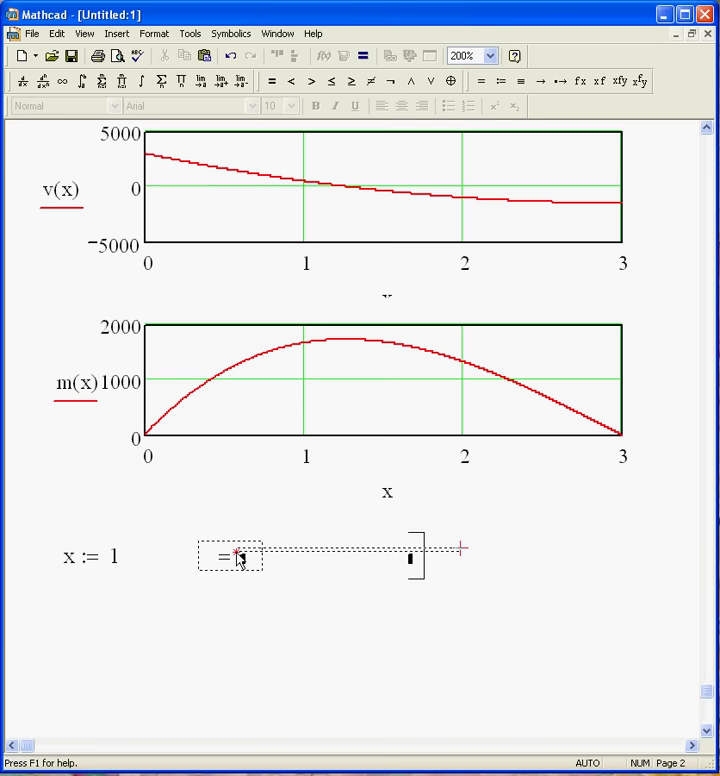
key(Delete)
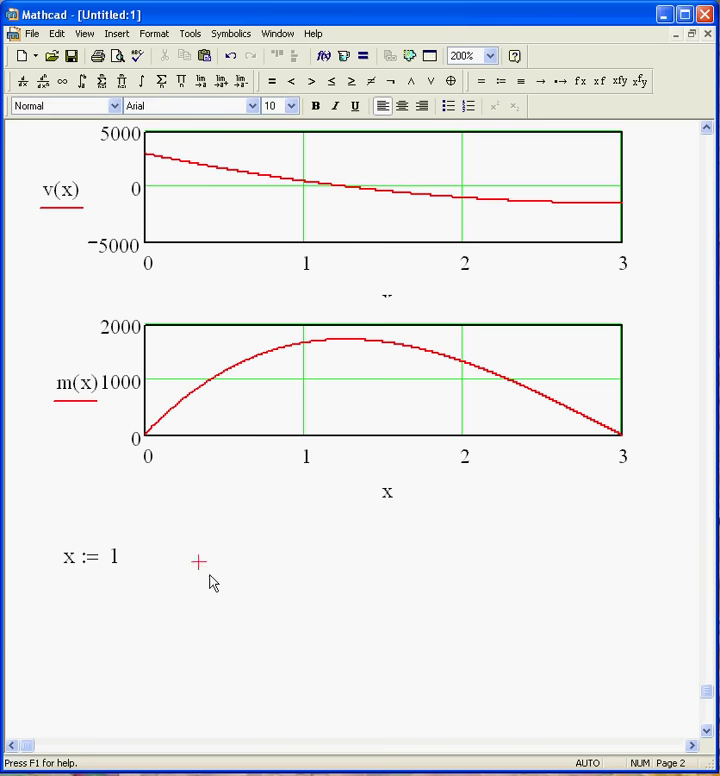
Define x_max := root(v(x),x) and display x_max = 1.268.
click(210, 576)
text(x.max:)
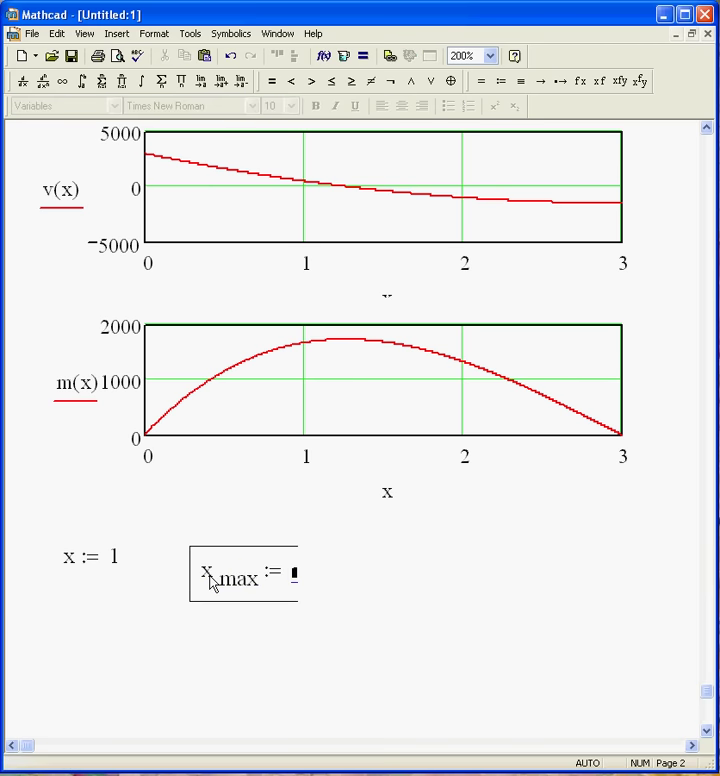
text(root(v(x),x))
click(477, 591)
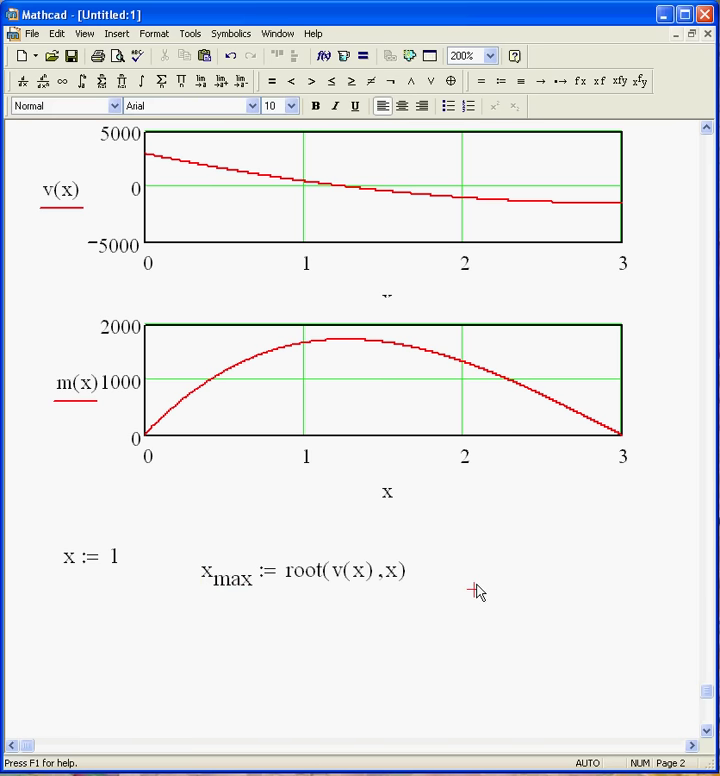
key(Up)
text(x.max=)
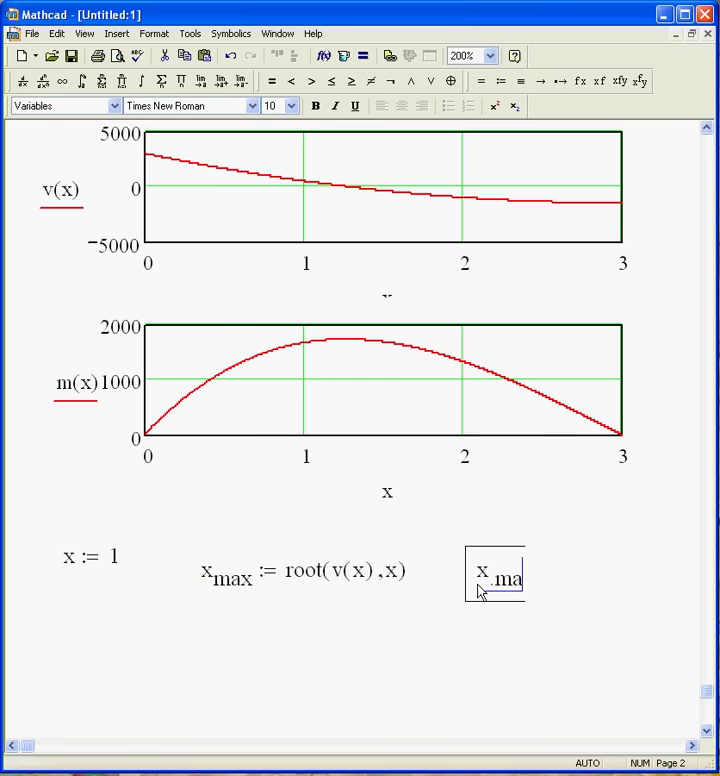
click(433, 604)
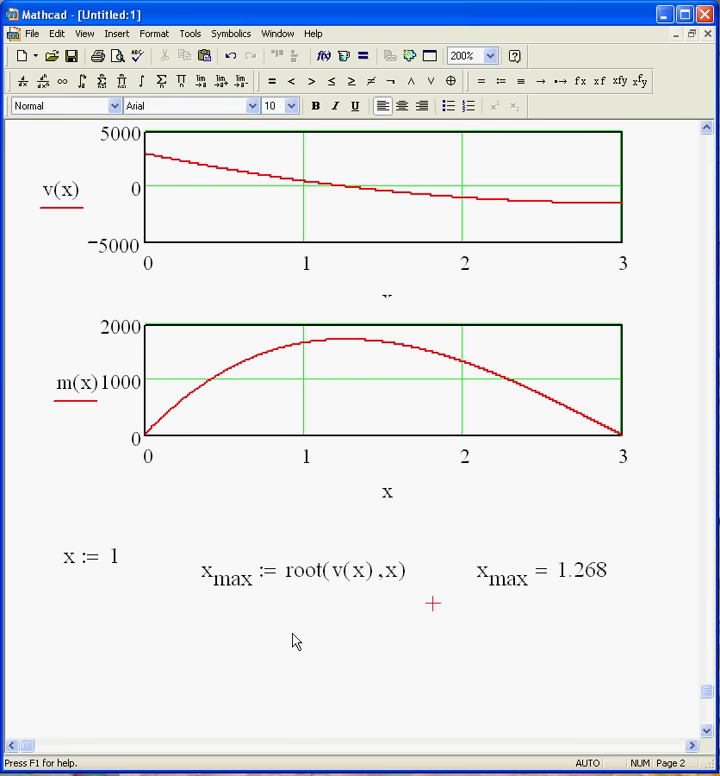
Evaluate m(x_max) = 1732.051 below the x_max result.
click(185, 631)
text(m)
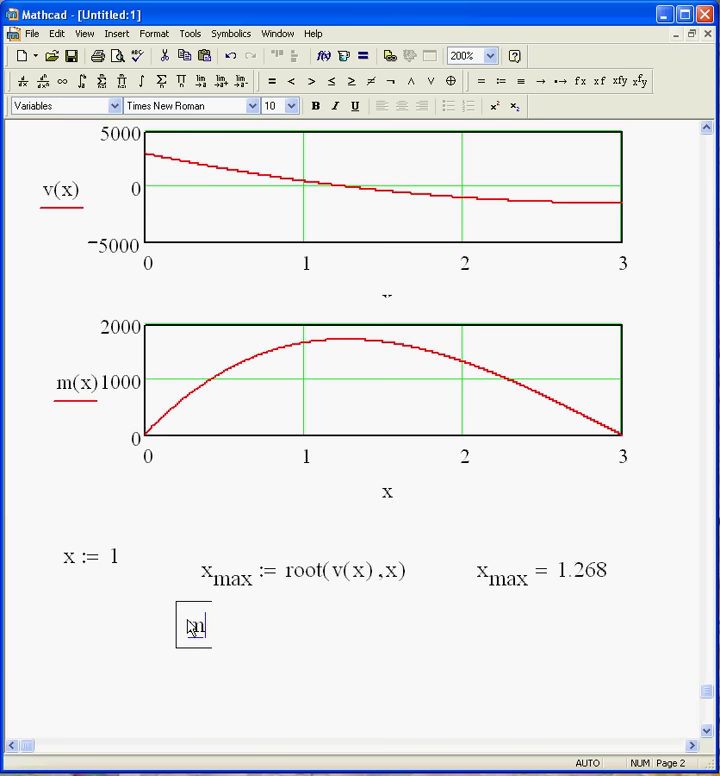
text((x.max))
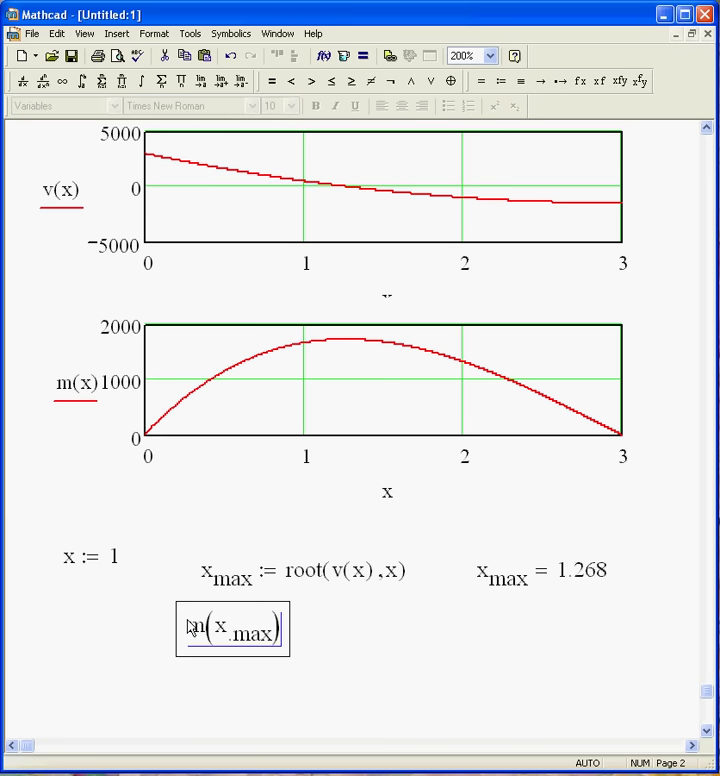
text(= 1732.051)
click(250, 672)
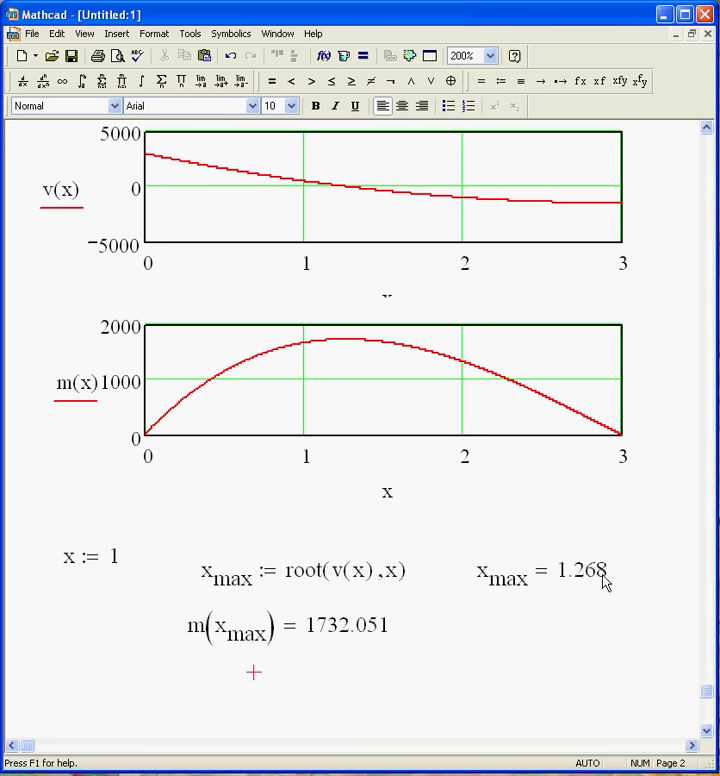
click(146, 688)
click(90, 687)
drag(708, 693, 713, 402)
scroll(571, 407, up, 3)
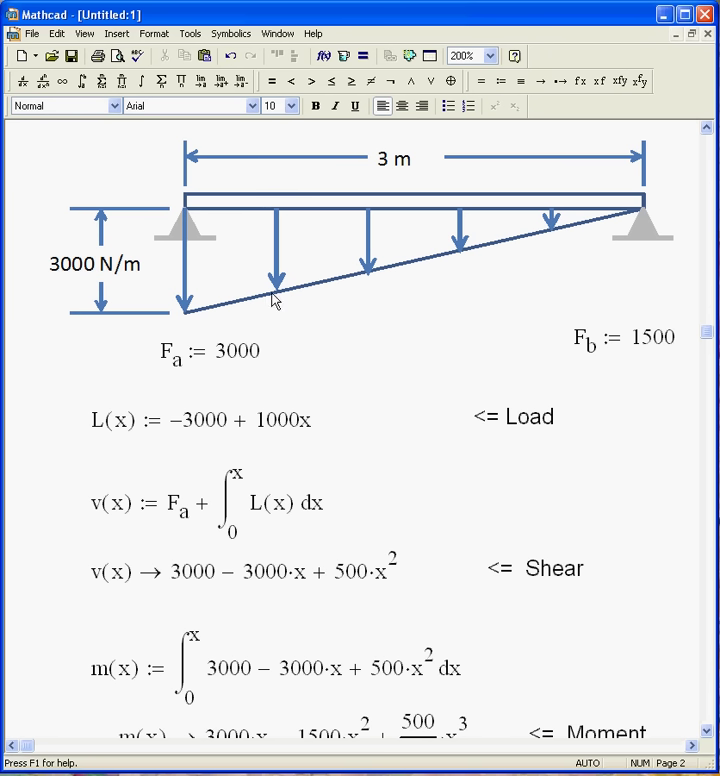
scroll(505, 350, down, 1)
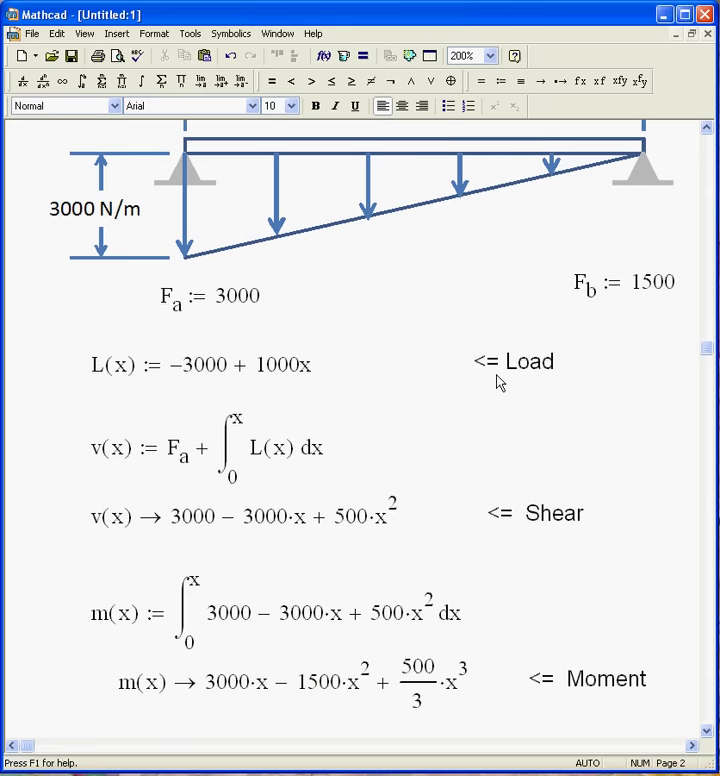
scroll(498, 380, down, 1)
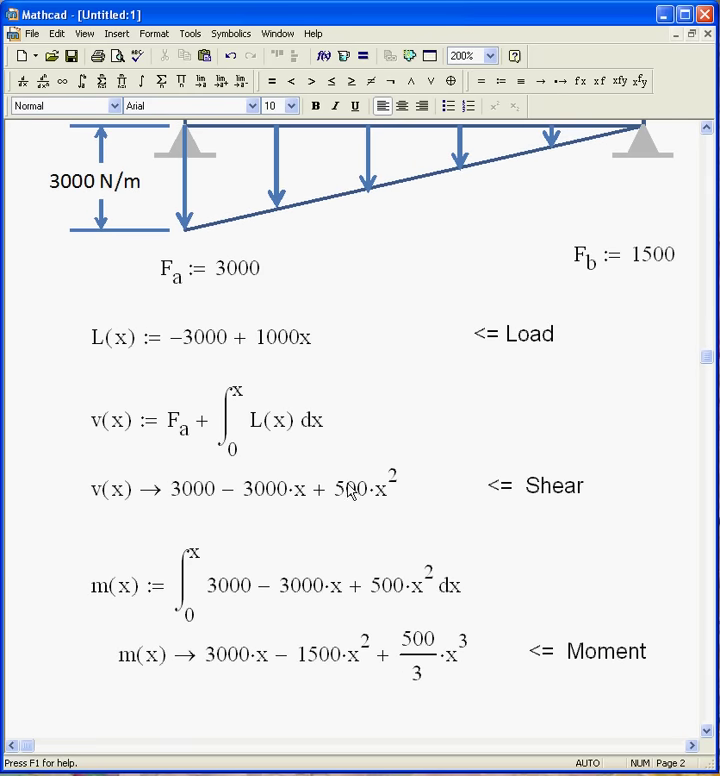
scroll(445, 505, down, 3)
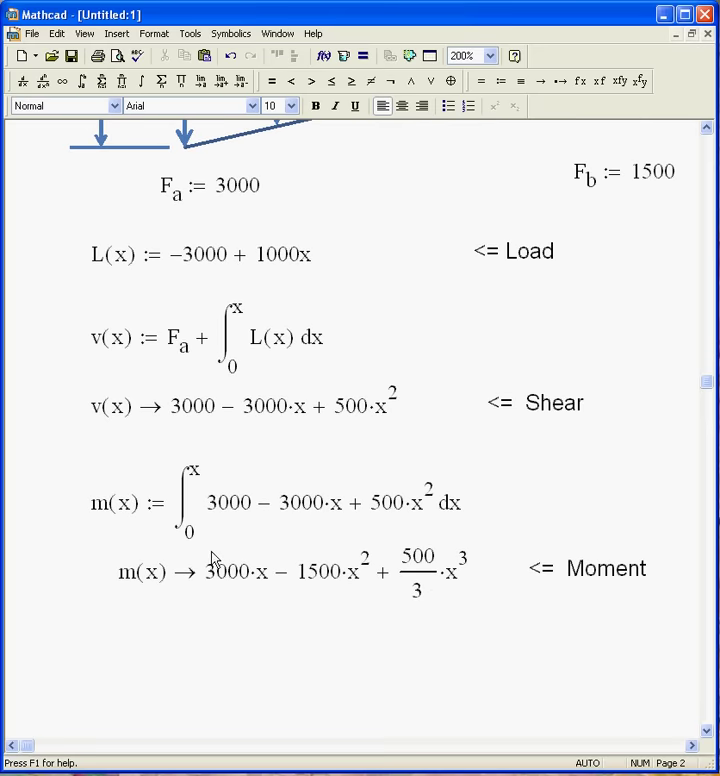
scroll(211, 557, down, 7)
scroll(211, 549, down, 16)
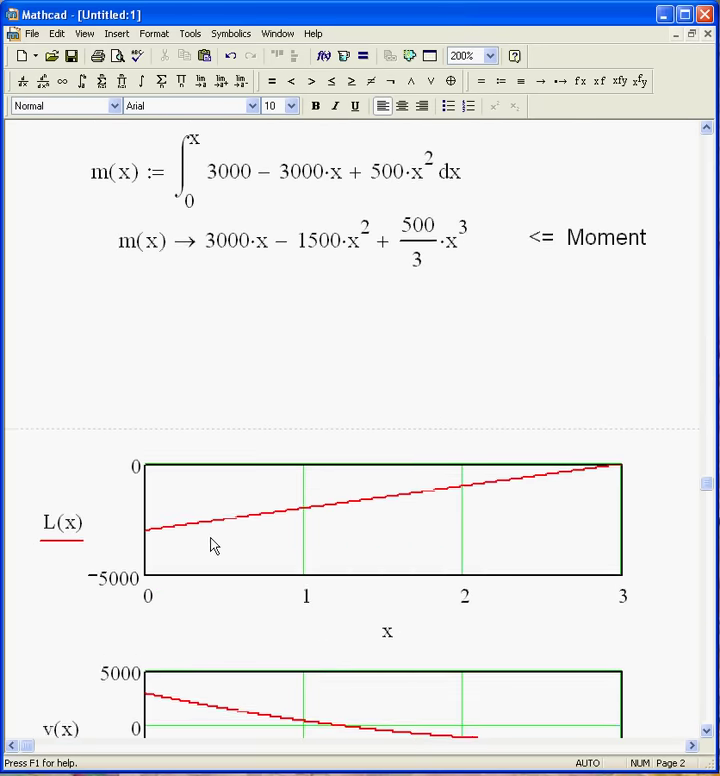